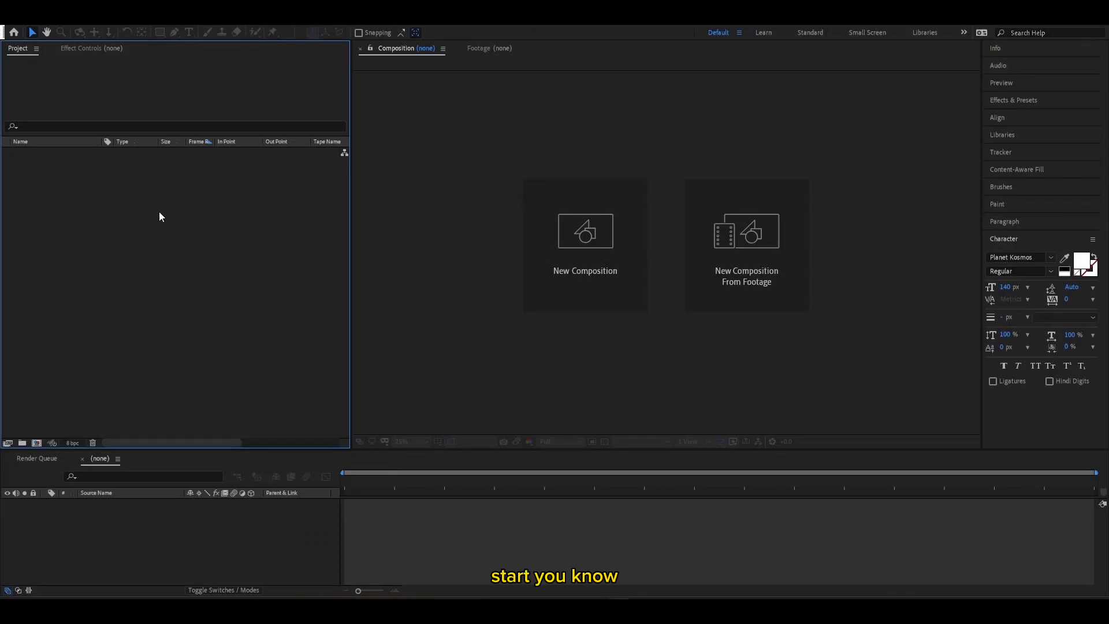
Step: Create Comp 1 at 1080 × 1080 px, 17 seconds long at 60 fps
right_click(103, 210)
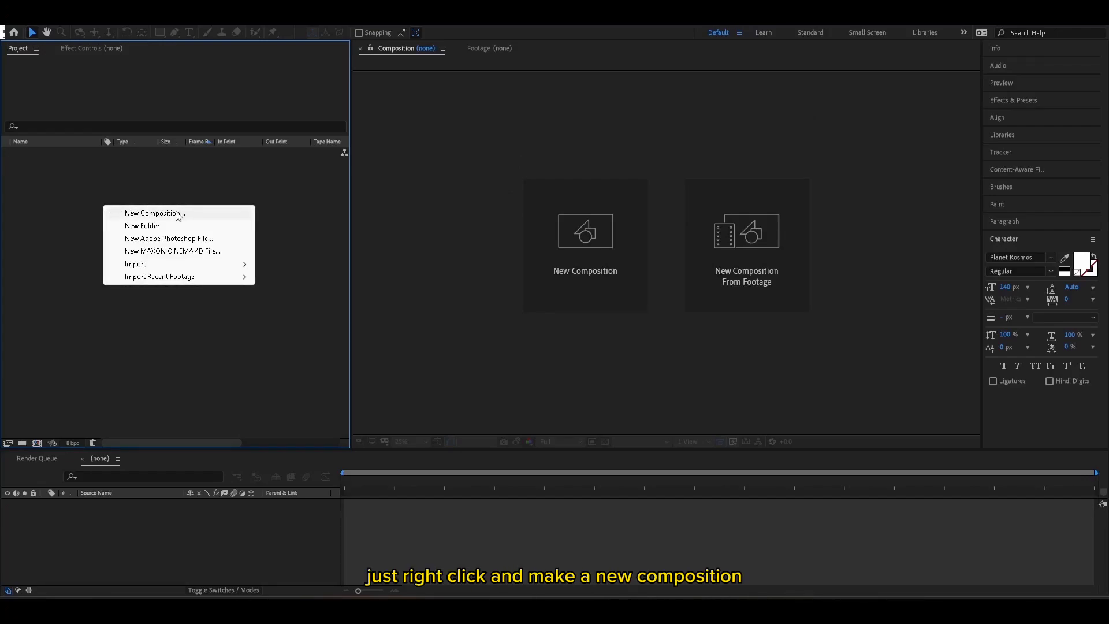
click(178, 214)
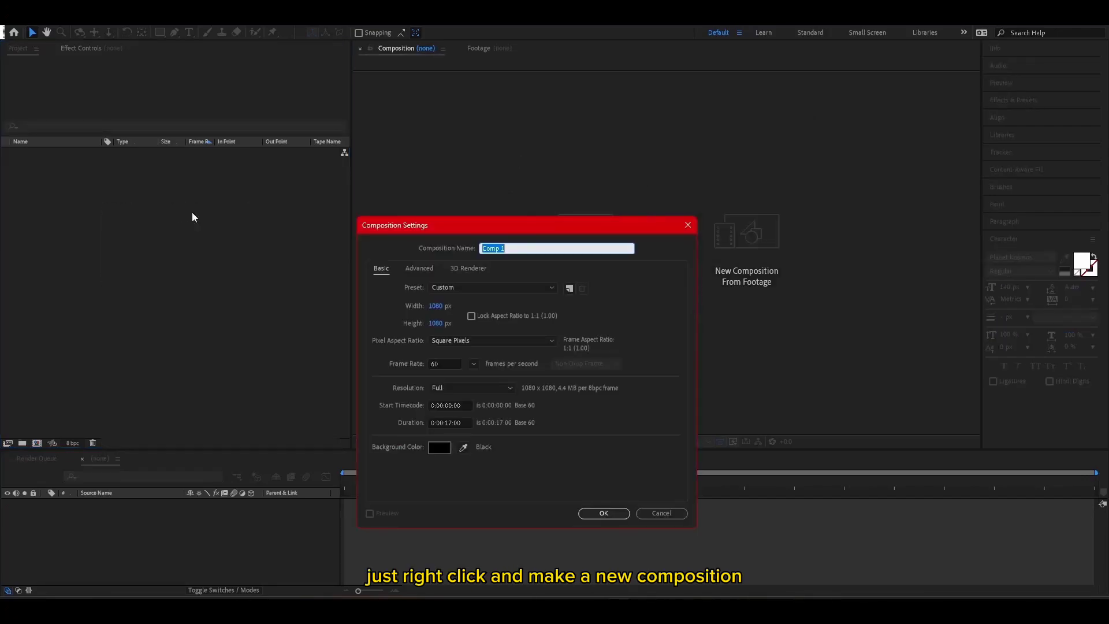
click(438, 305)
click(438, 322)
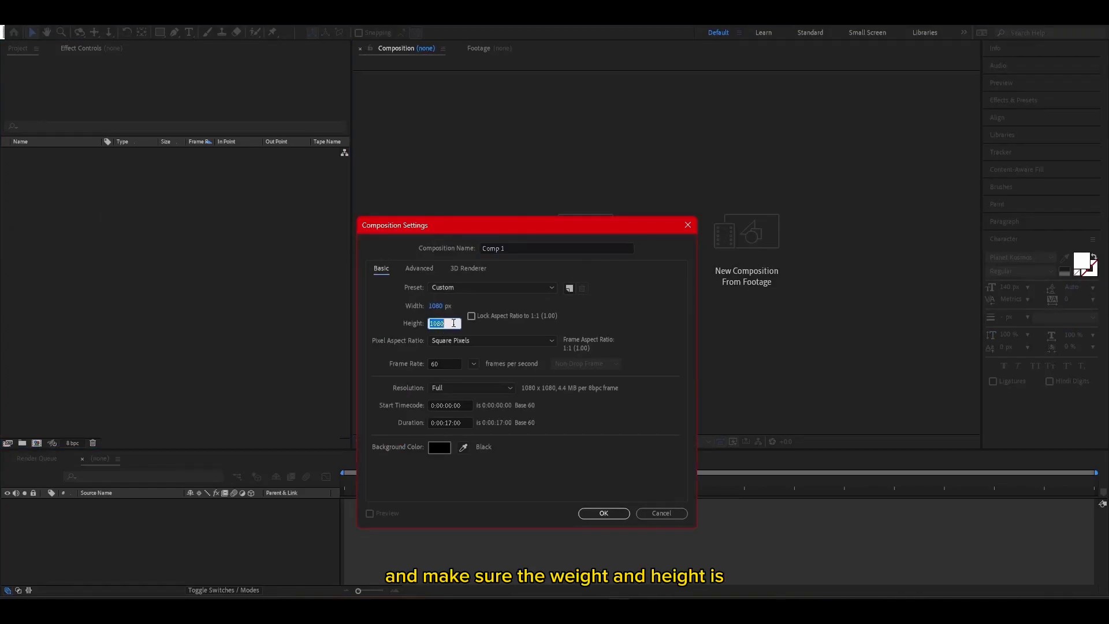
click(523, 326)
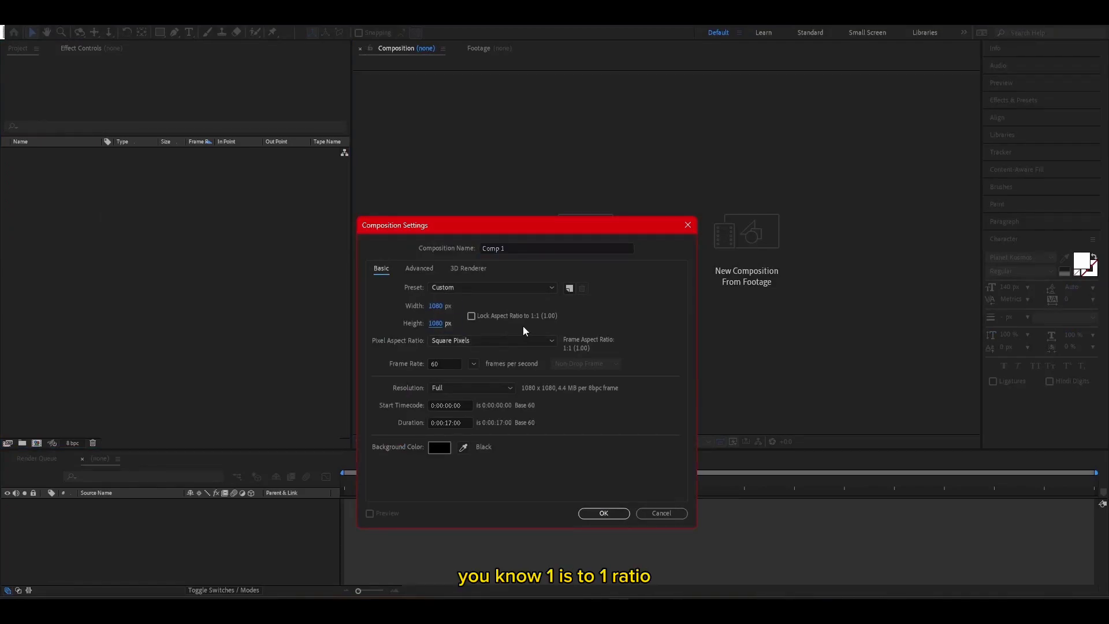
click(439, 306)
text(1990)
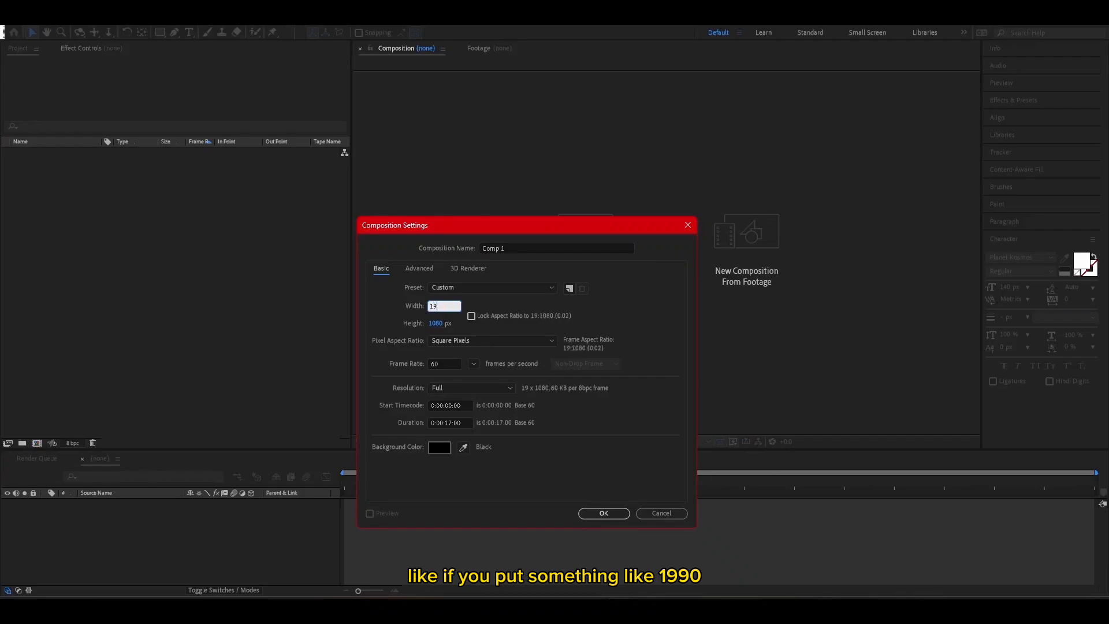
key(Tab)
text(1990)
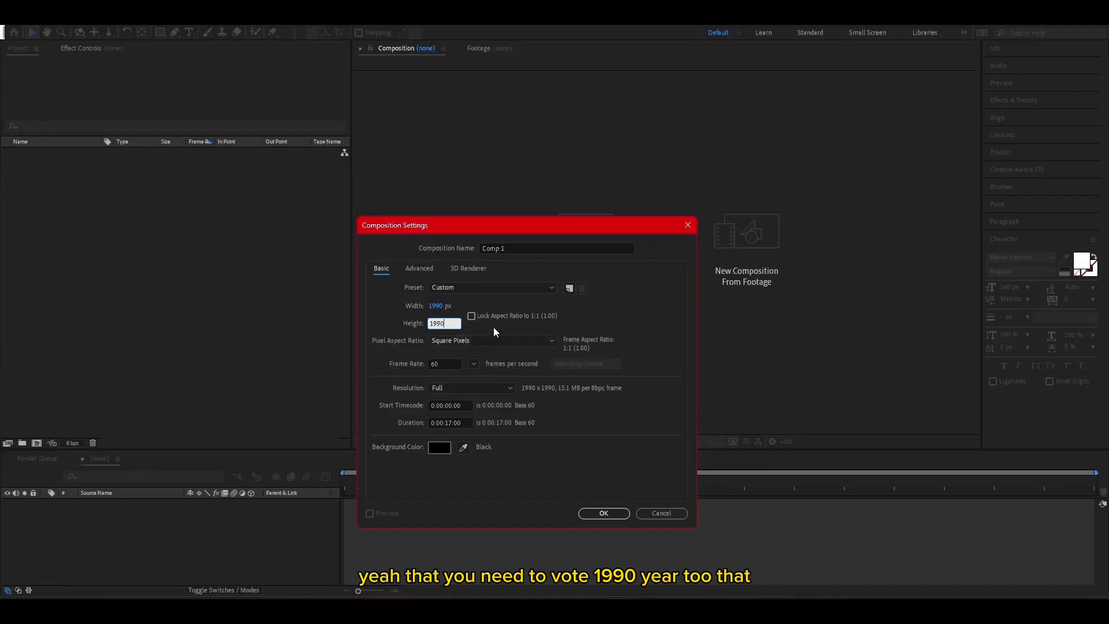
click(438, 305)
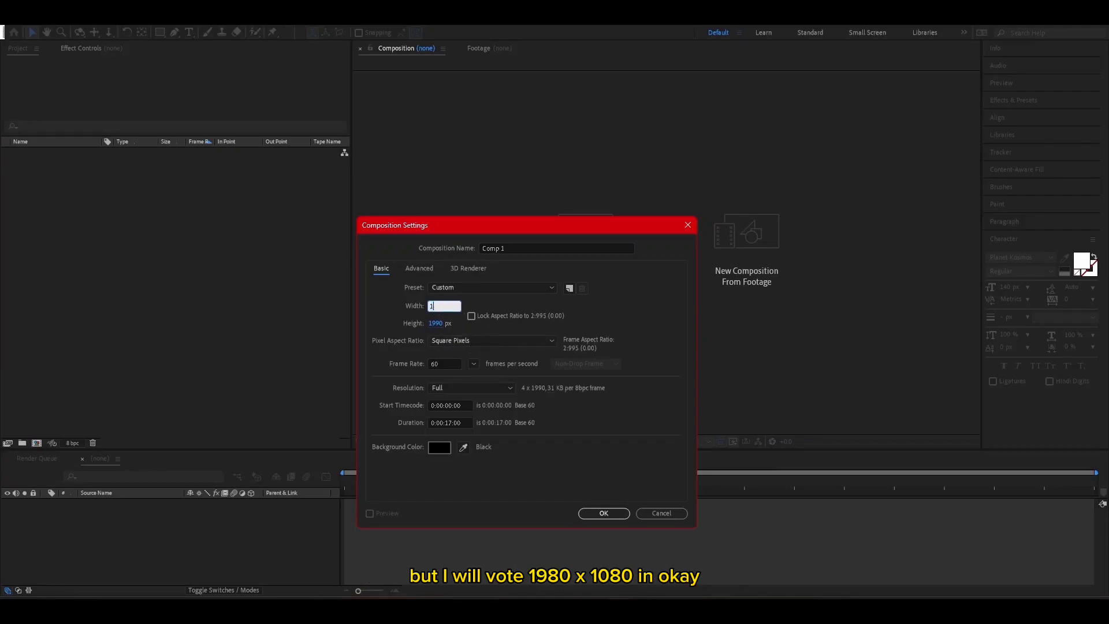
text(1080)
click(433, 323)
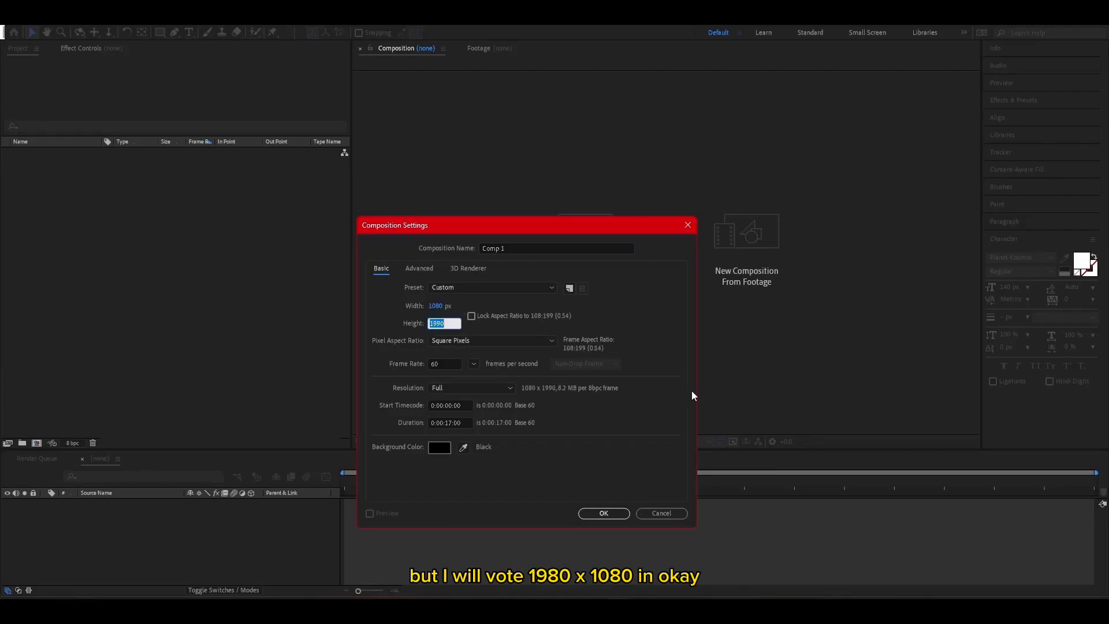
text(1080)
click(605, 513)
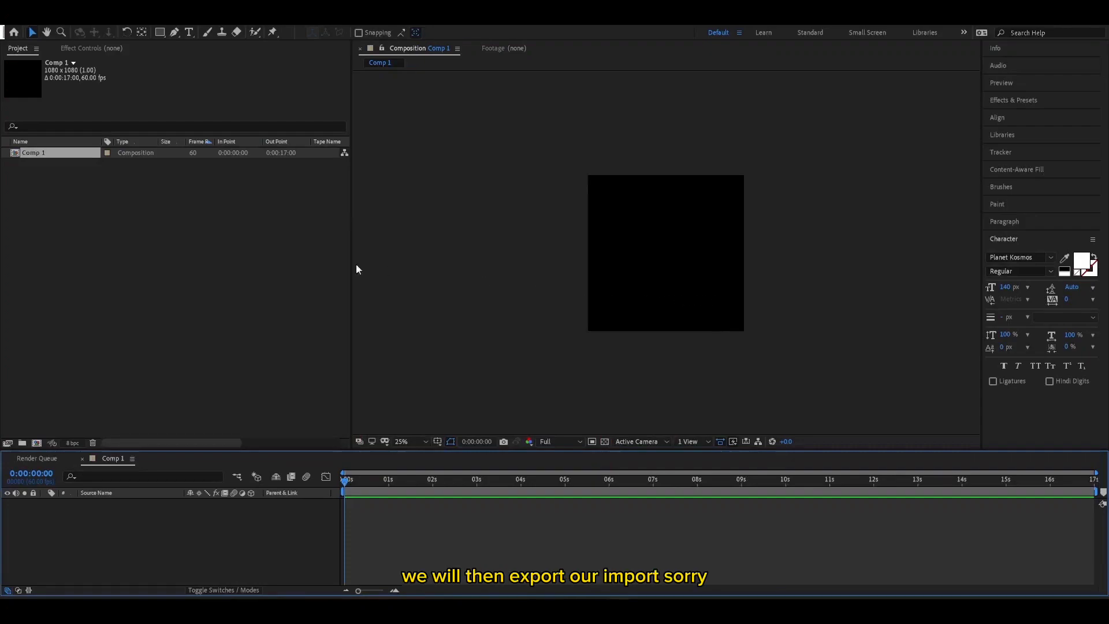
Step: Import ronaldo2.jpg and the After Effects logo PNG, and add both as layers in Comp 1
right_click(216, 248)
mouse_move(247, 302)
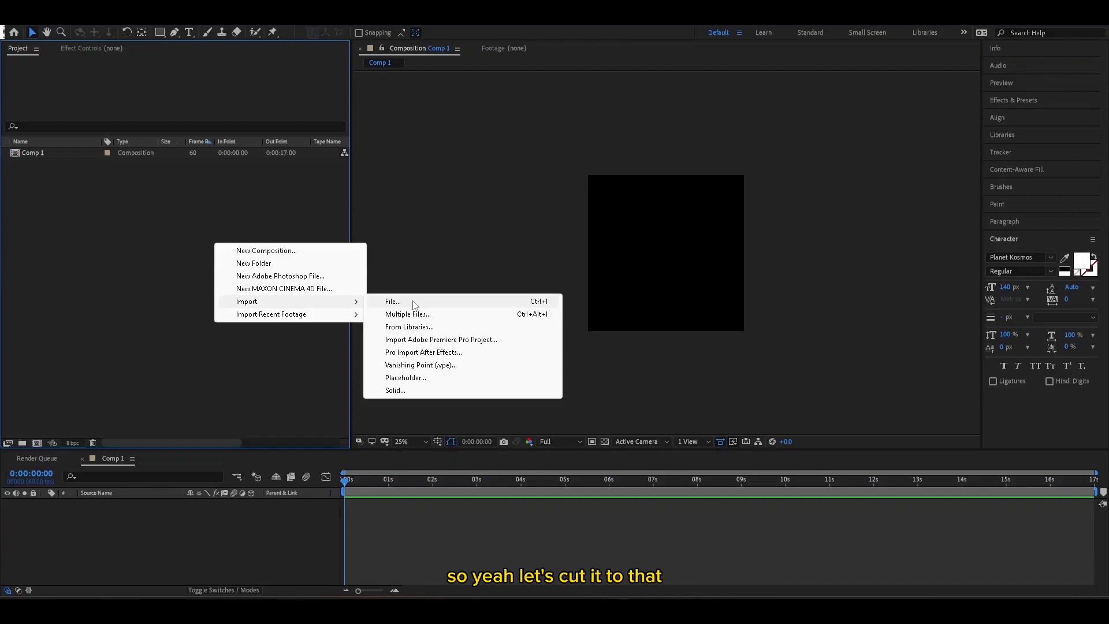
click(53, 177)
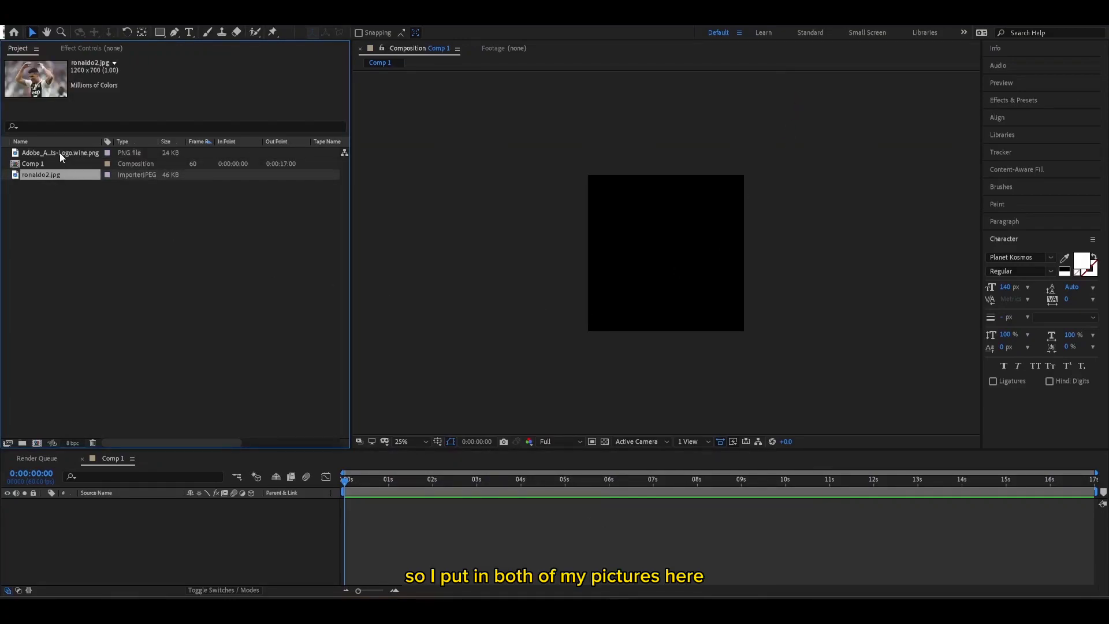
drag(47, 175, 159, 550)
drag(62, 149, 148, 519)
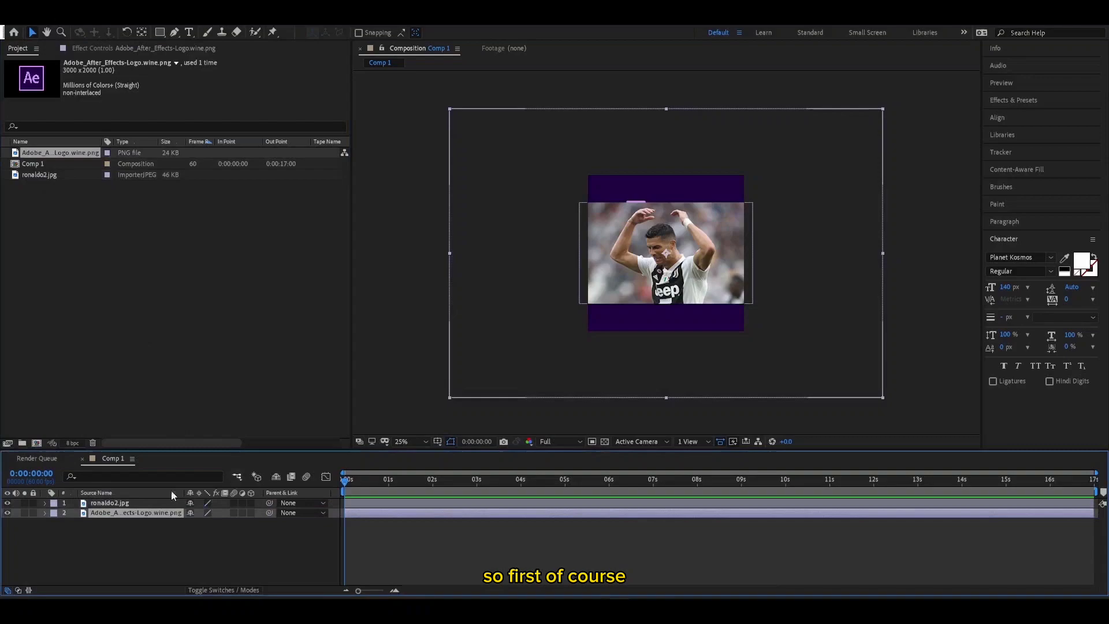
Step: Scale ronaldo2.jpg to about 157% to fill the square, then reorder the photo and logo layers
click(95, 503)
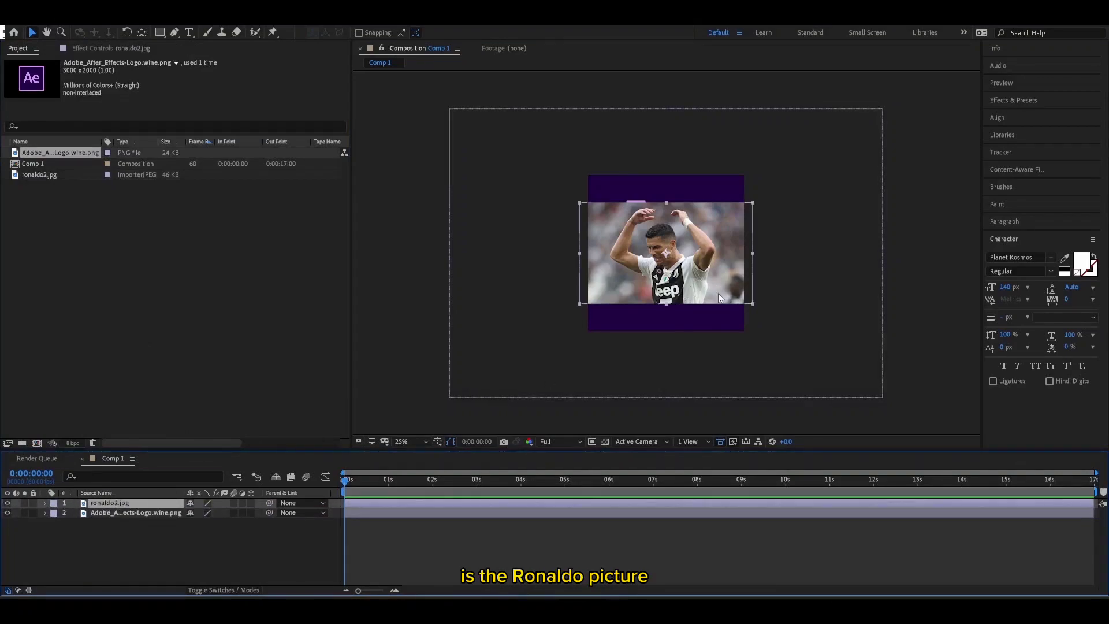
click(45, 503)
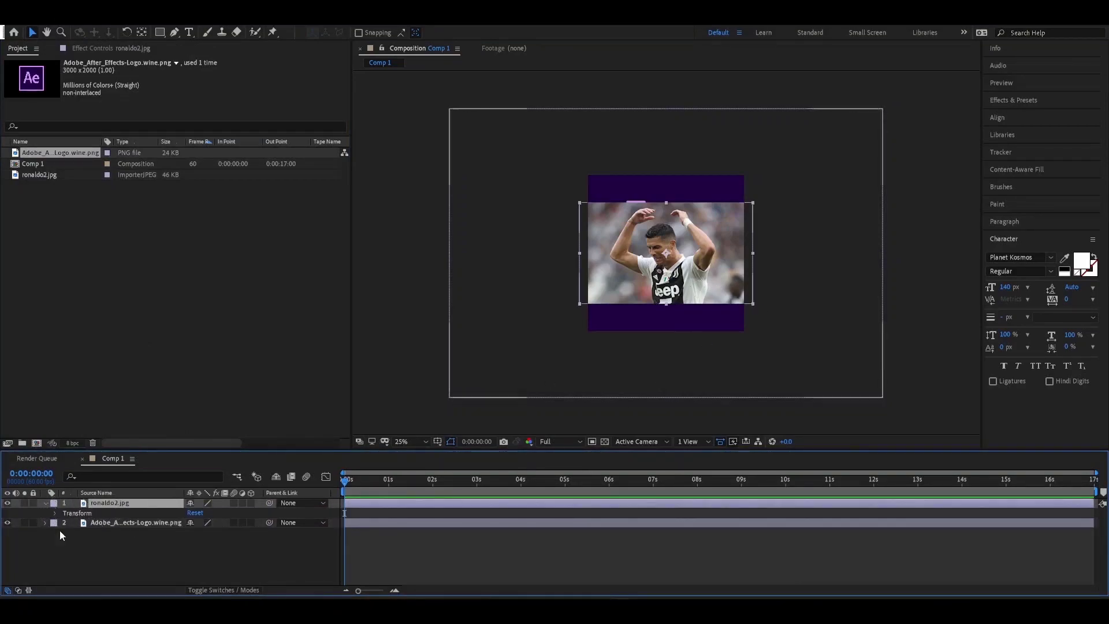
click(56, 513)
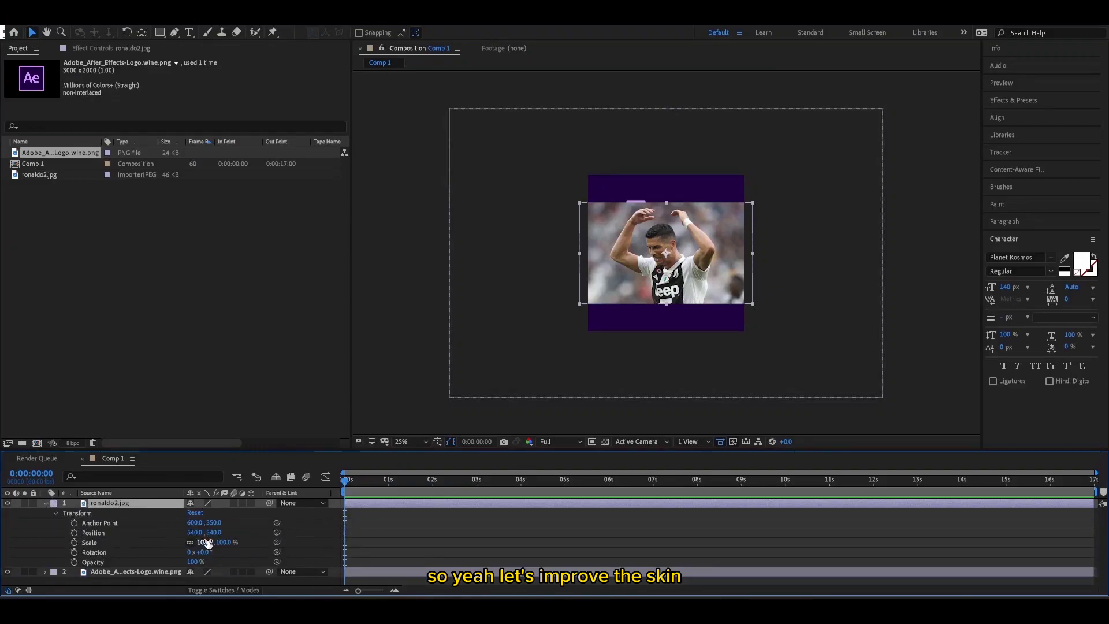
mouse_move(204, 542)
mouse_down()
mouse_move(244, 542)
mouse_move(213, 532)
mouse_up()
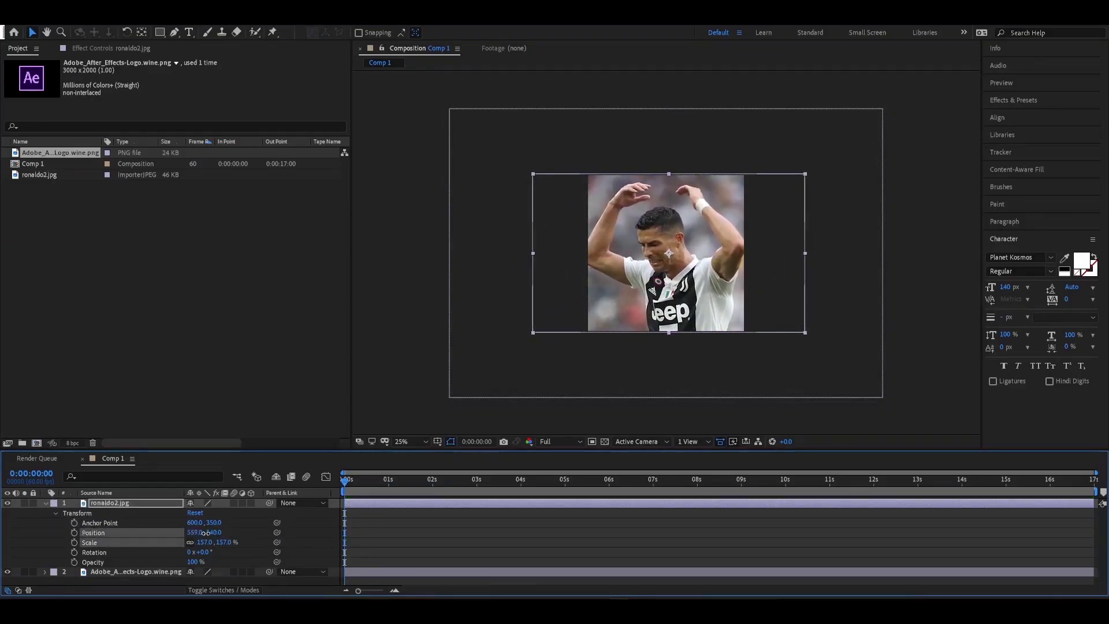
click(46, 503)
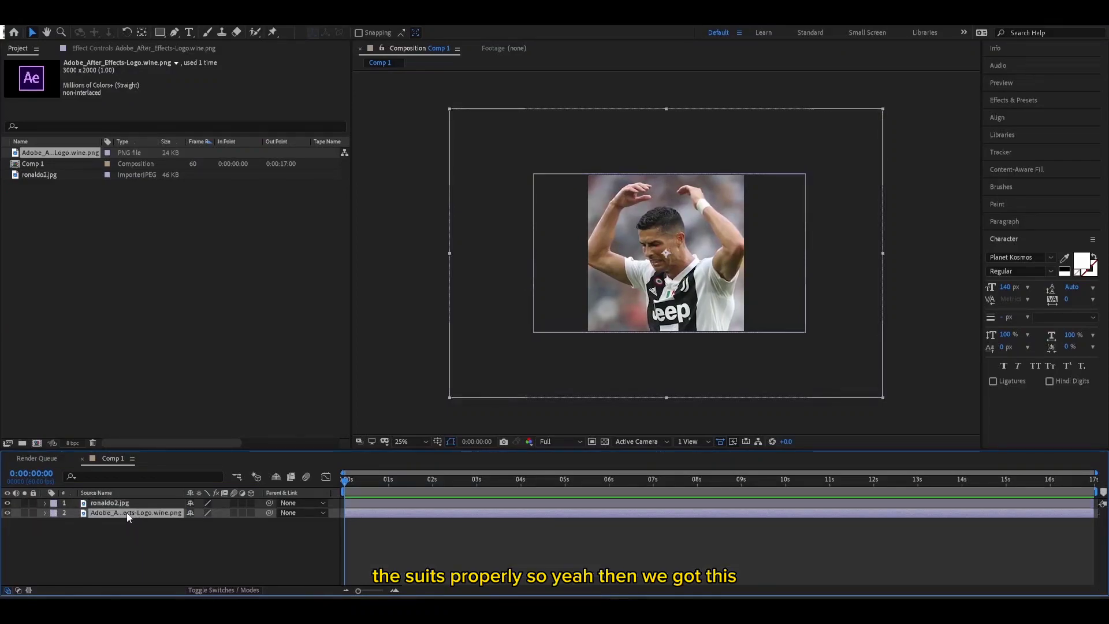
drag(136, 513, 129, 500)
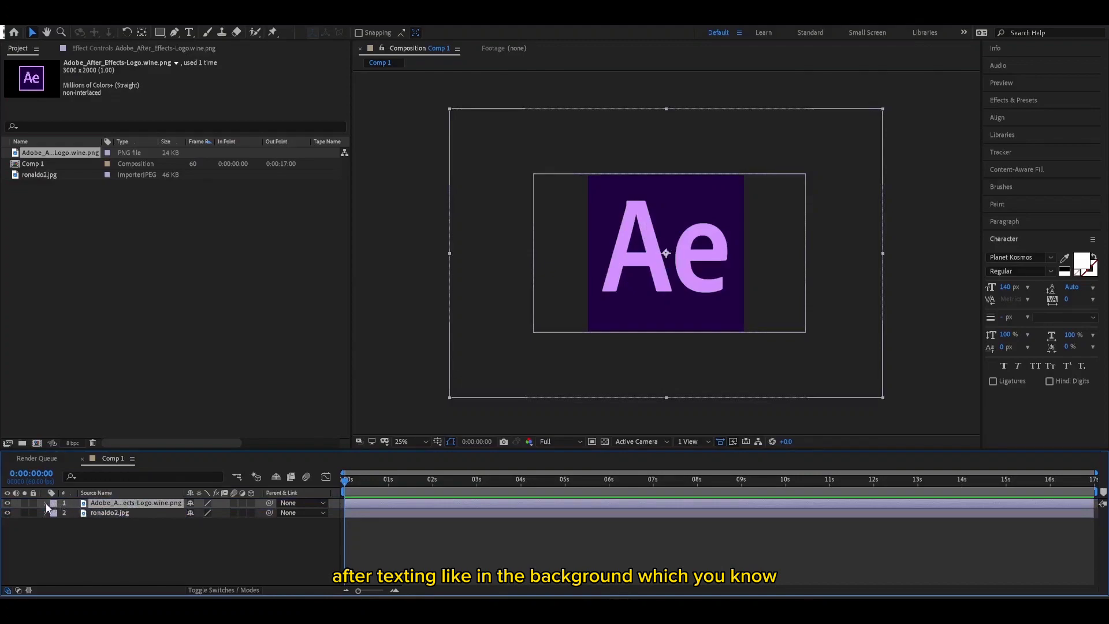
click(46, 503)
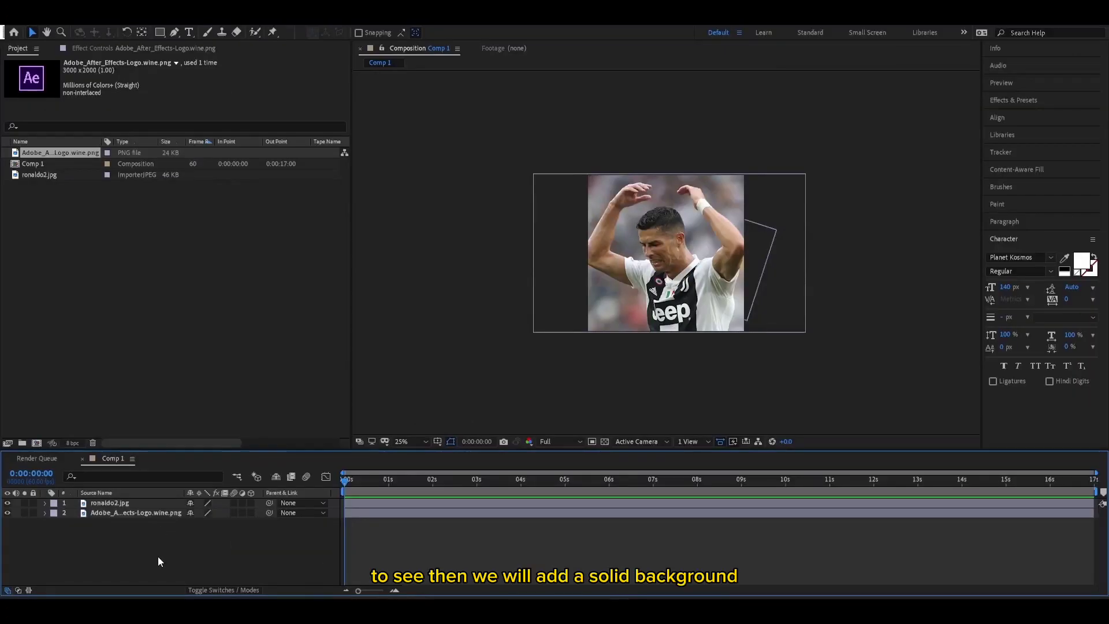
Step: Add a black solid, Black Solid 1, and move it to the bottom of the layer stack
right_click(157, 557)
mouse_move(187, 426)
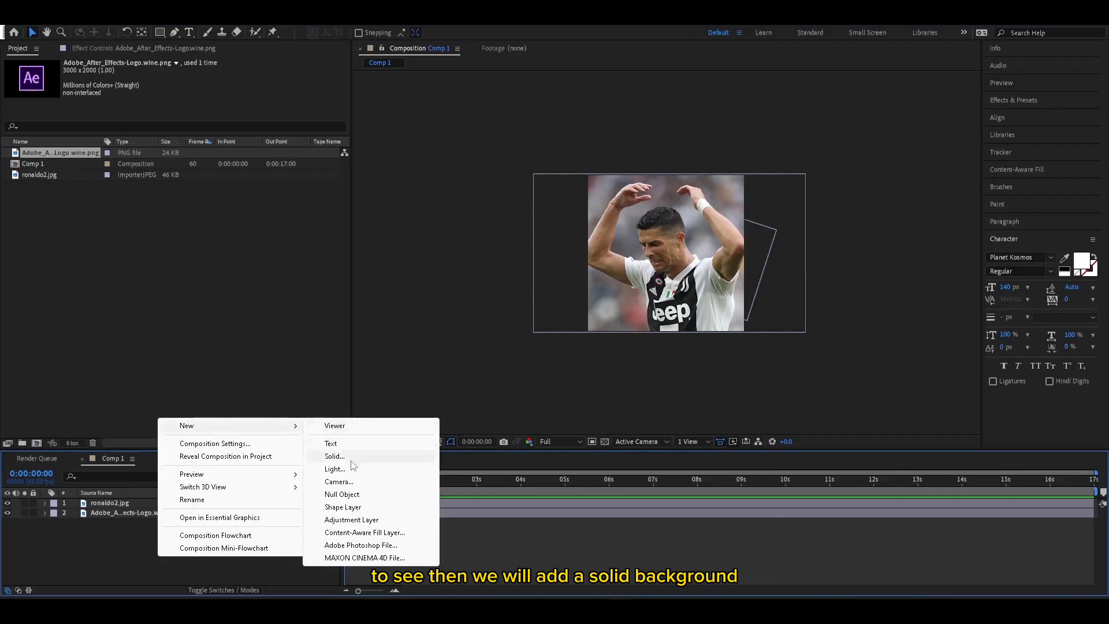
click(339, 456)
click(500, 376)
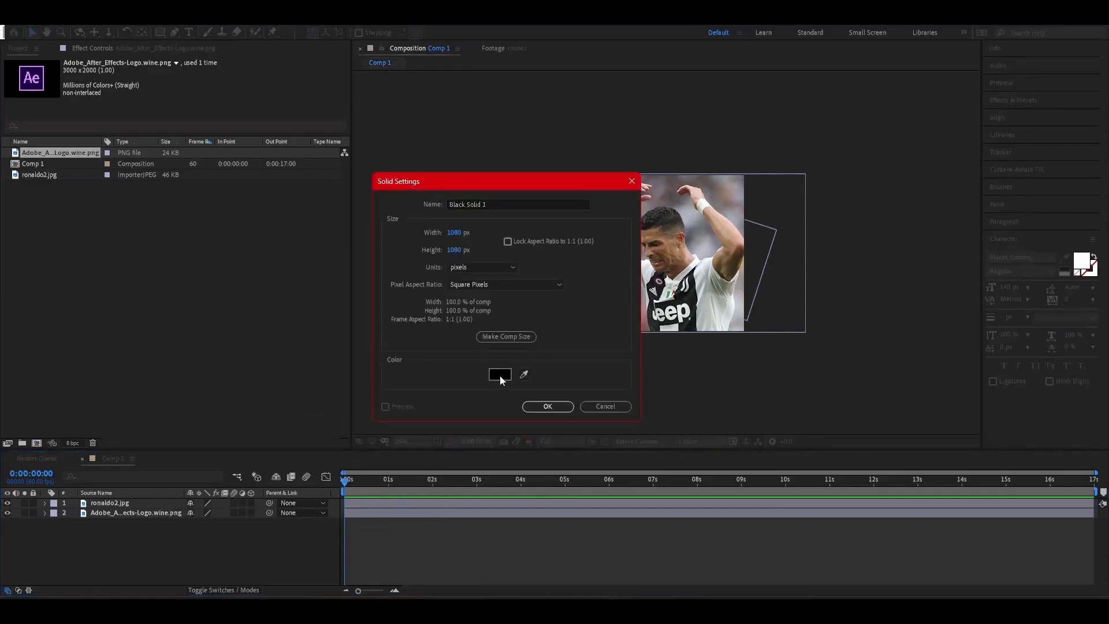
mouse_move(299, 275)
mouse_down()
mouse_move(28, 203)
mouse_move(2, 395)
mouse_up()
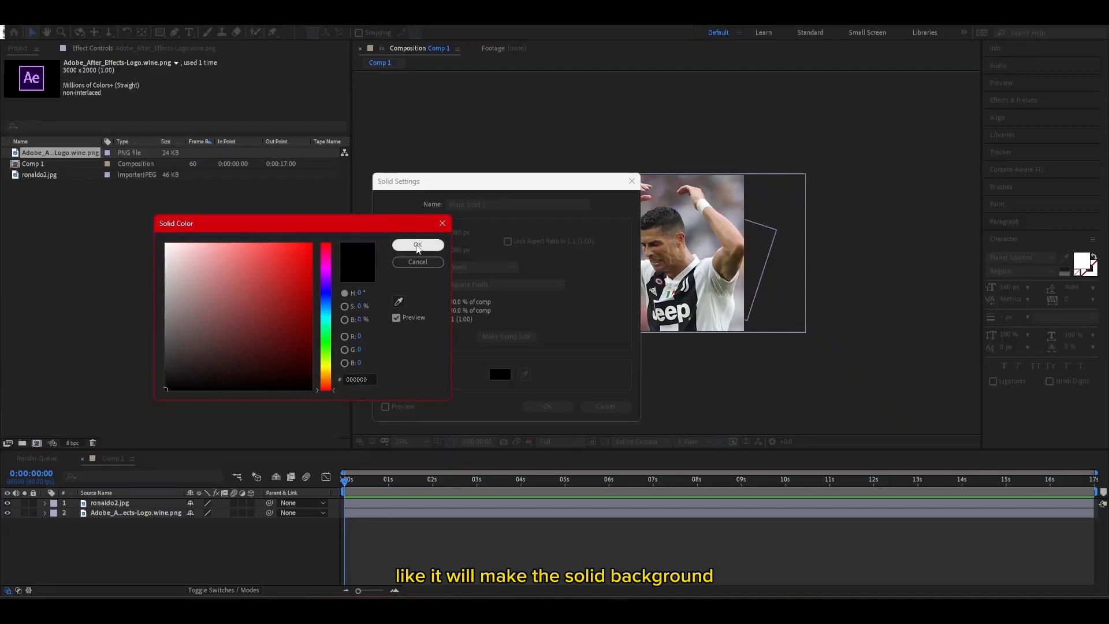
click(416, 246)
click(548, 407)
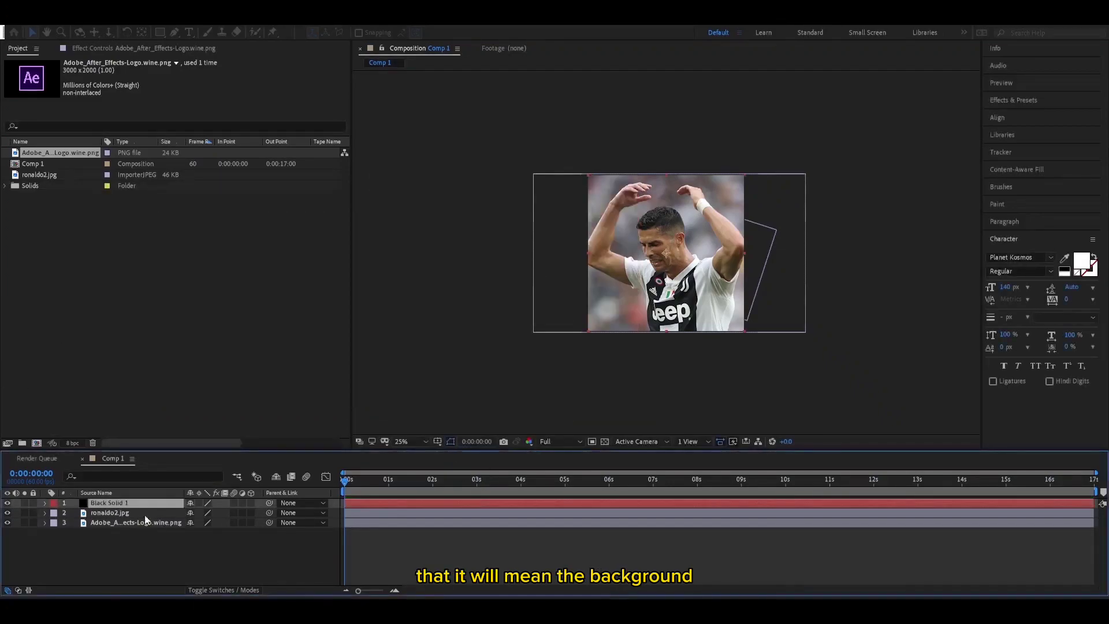
drag(123, 503, 122, 547)
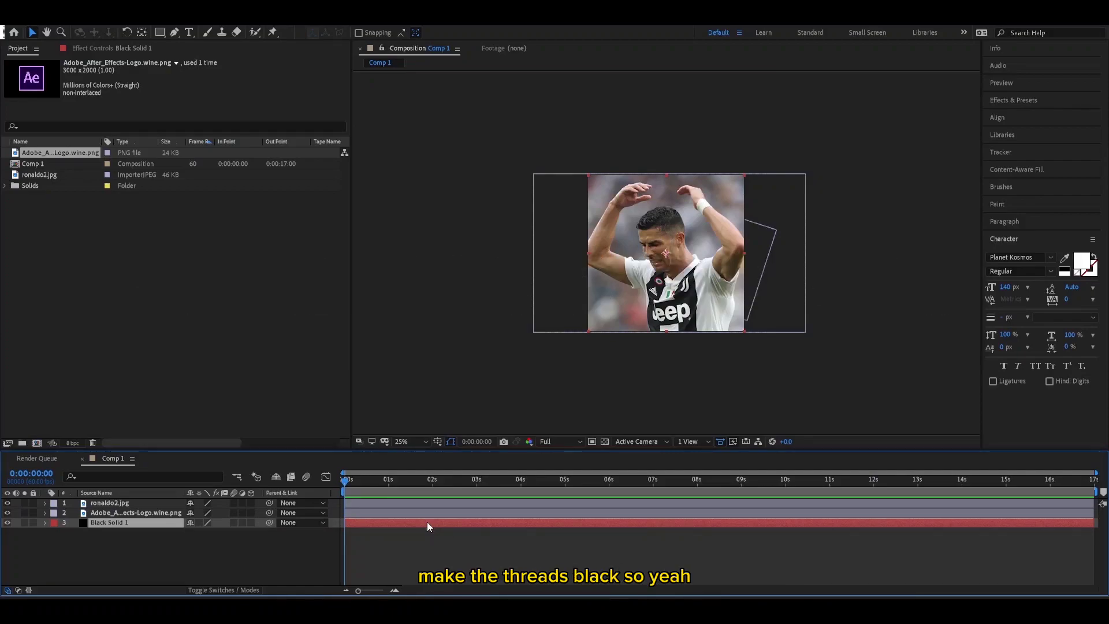
Step: Select the photo, logo and solid layers in turn, ending on the logo to position it behind Ronaldo
click(117, 503)
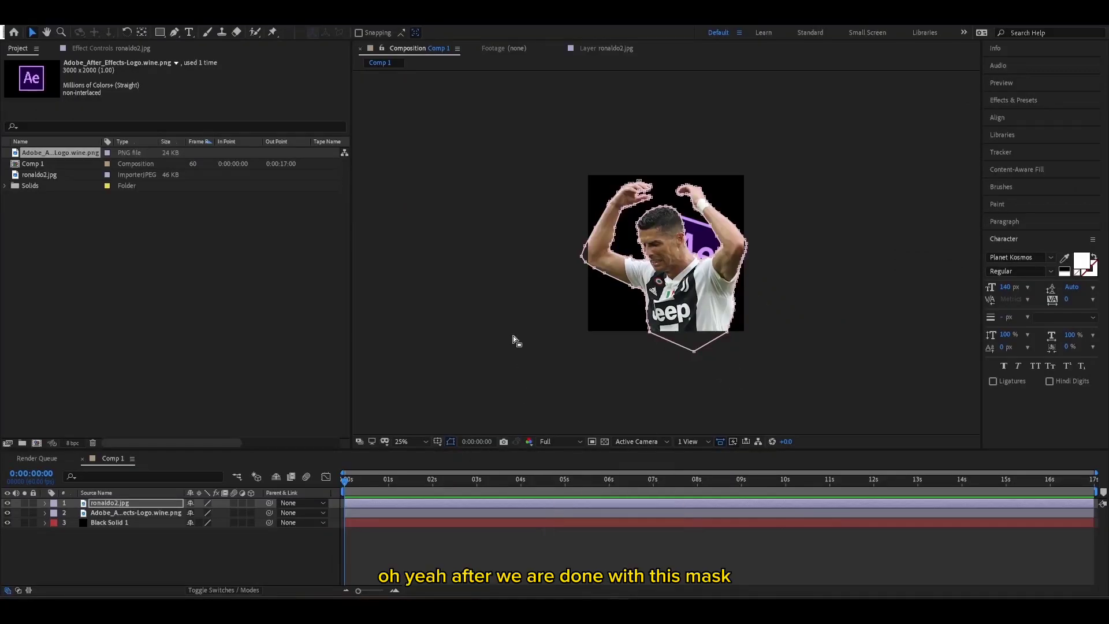
click(151, 516)
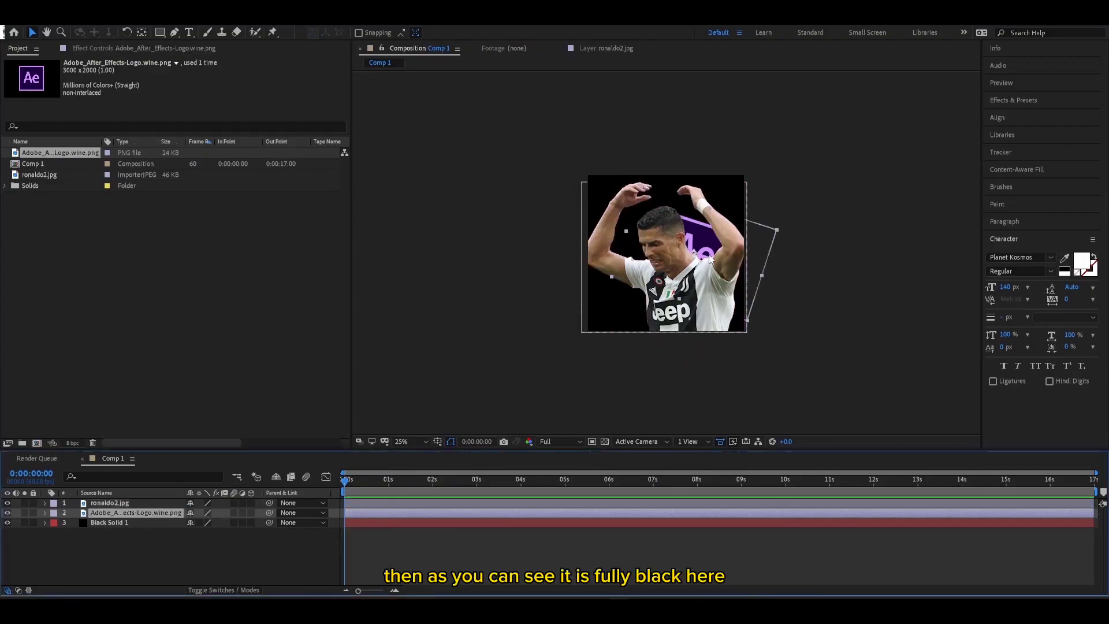
click(205, 559)
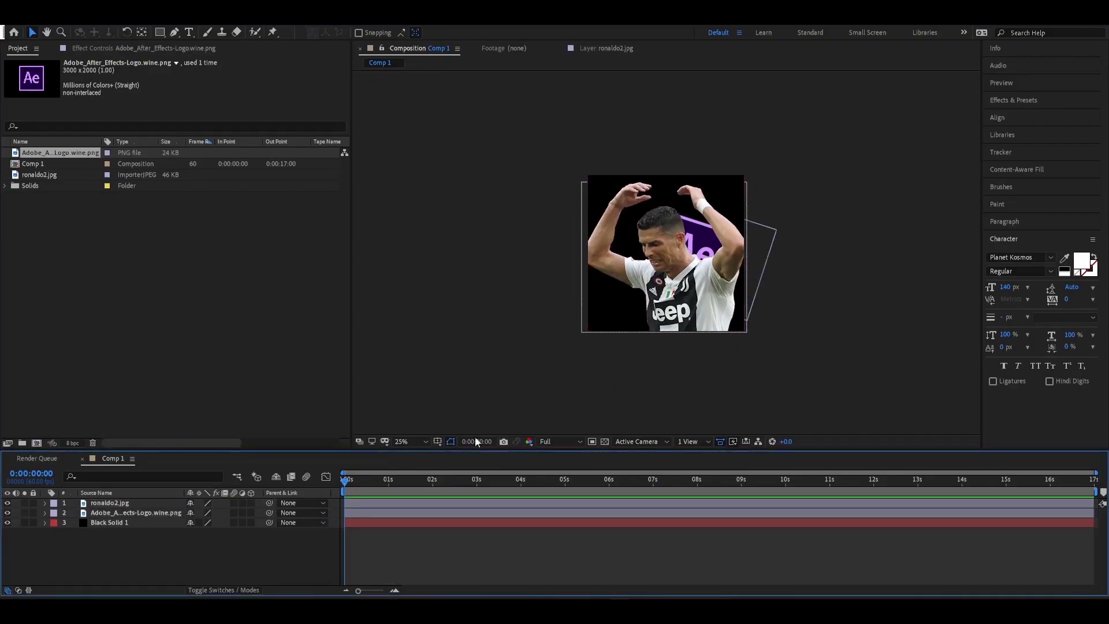
click(366, 523)
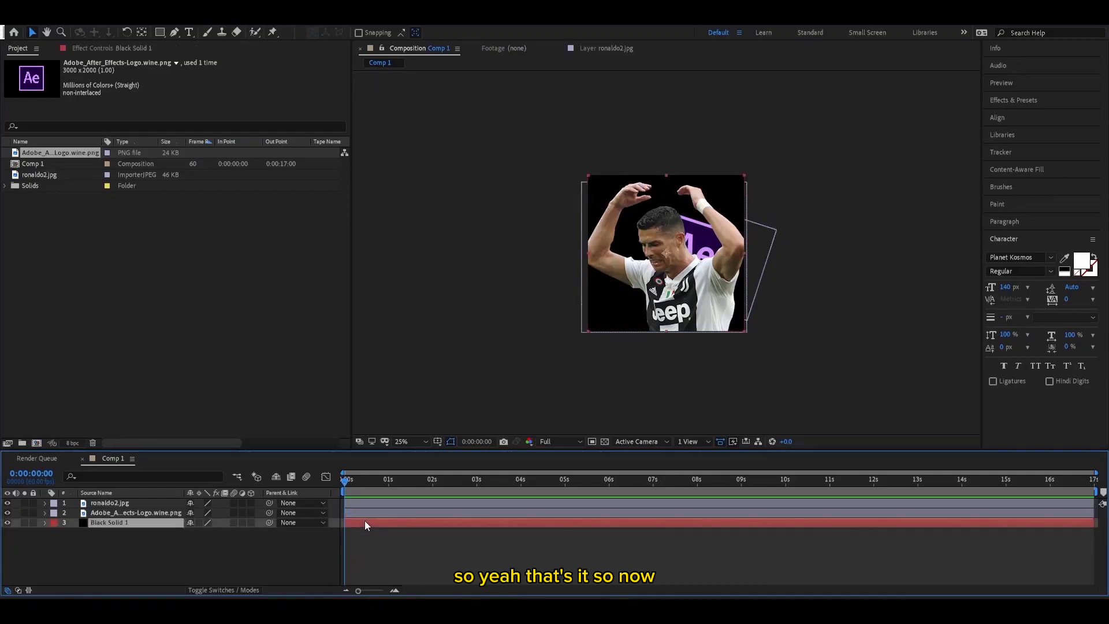
click(117, 512)
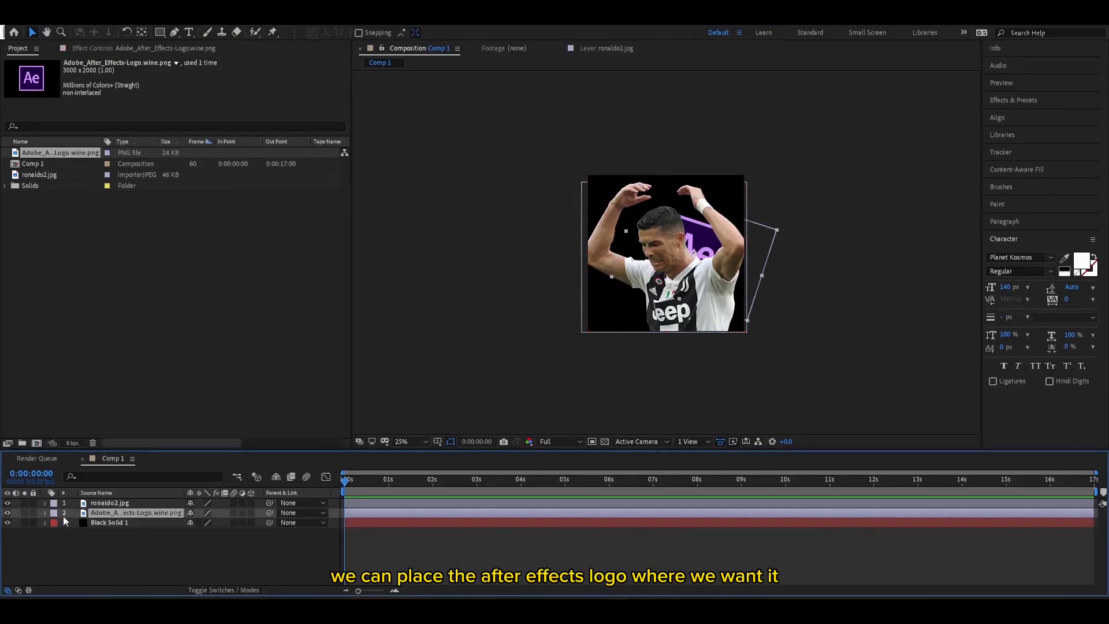
Step: Settle the logo layer beside Ronaldo's raised arm and bring up the Effects & Presets panel
click(45, 513)
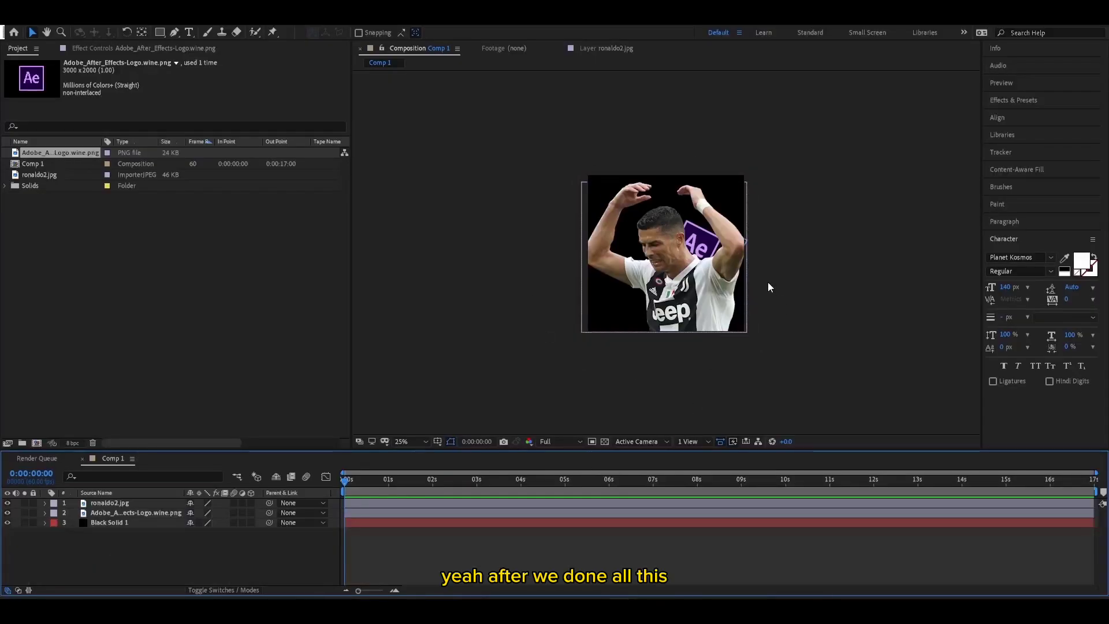
click(1013, 99)
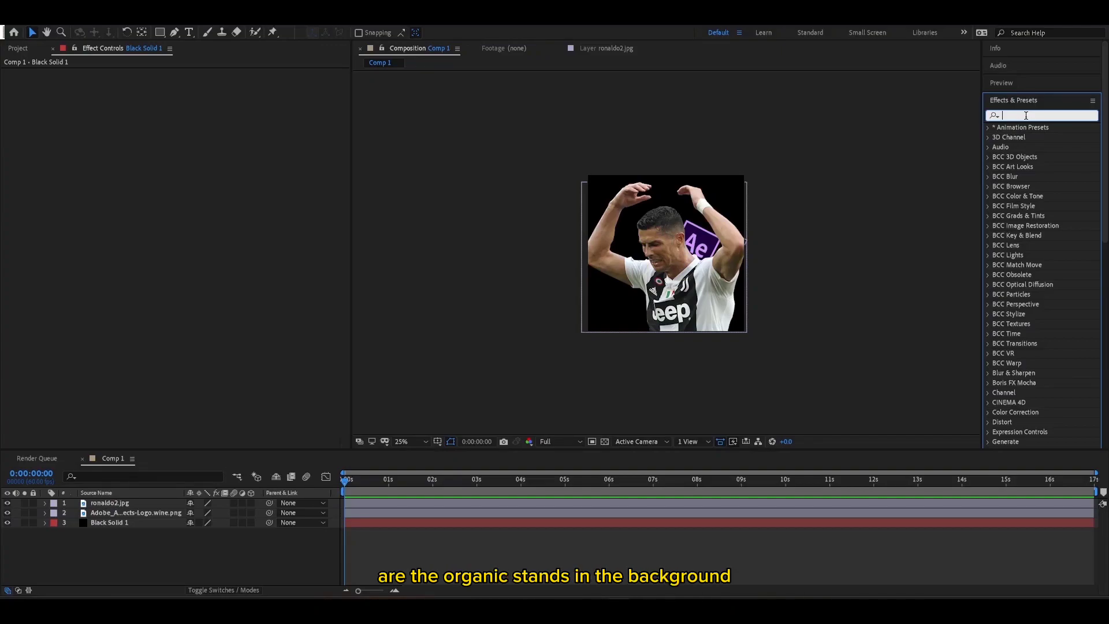
text(or)
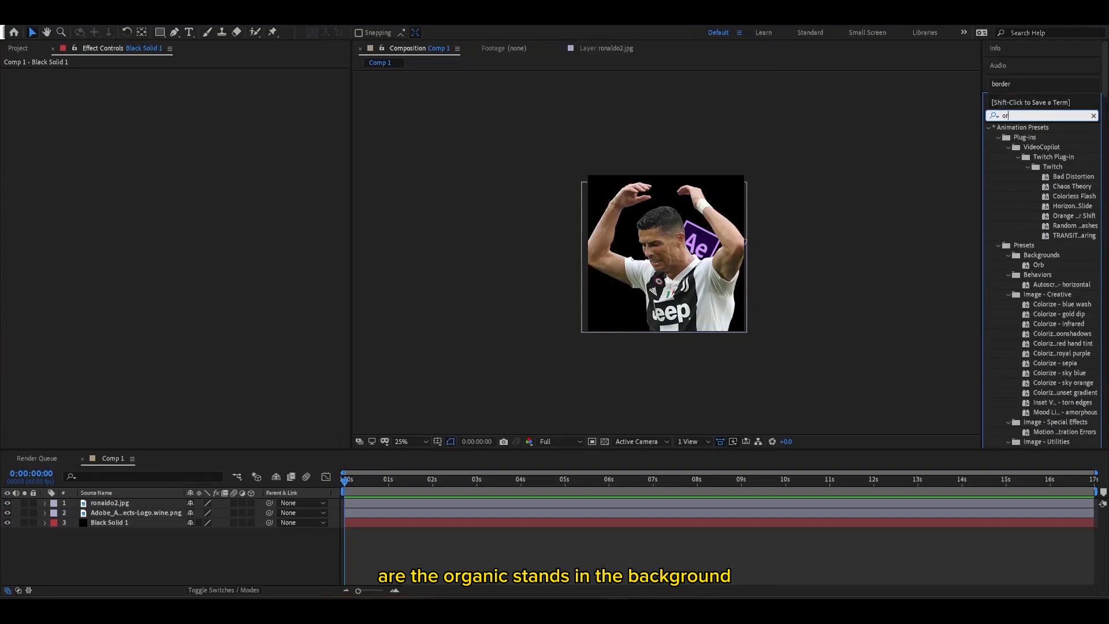
text(ga)
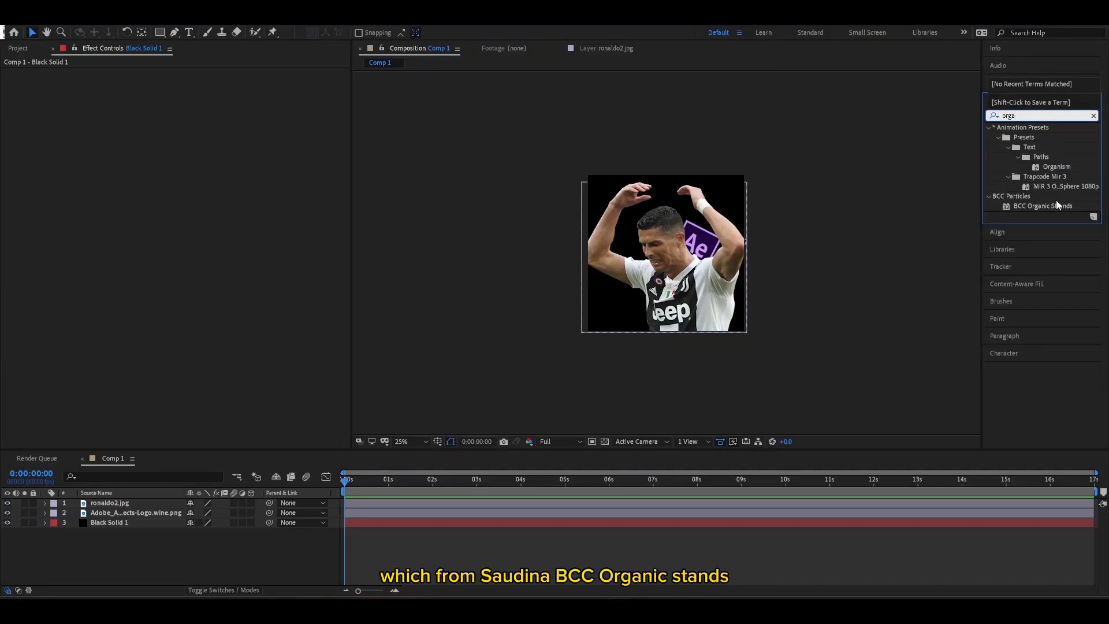
Step: Apply BCC Organic Strands to Black Solid 1 and raise its count, length, thickness and density
click(694, 521)
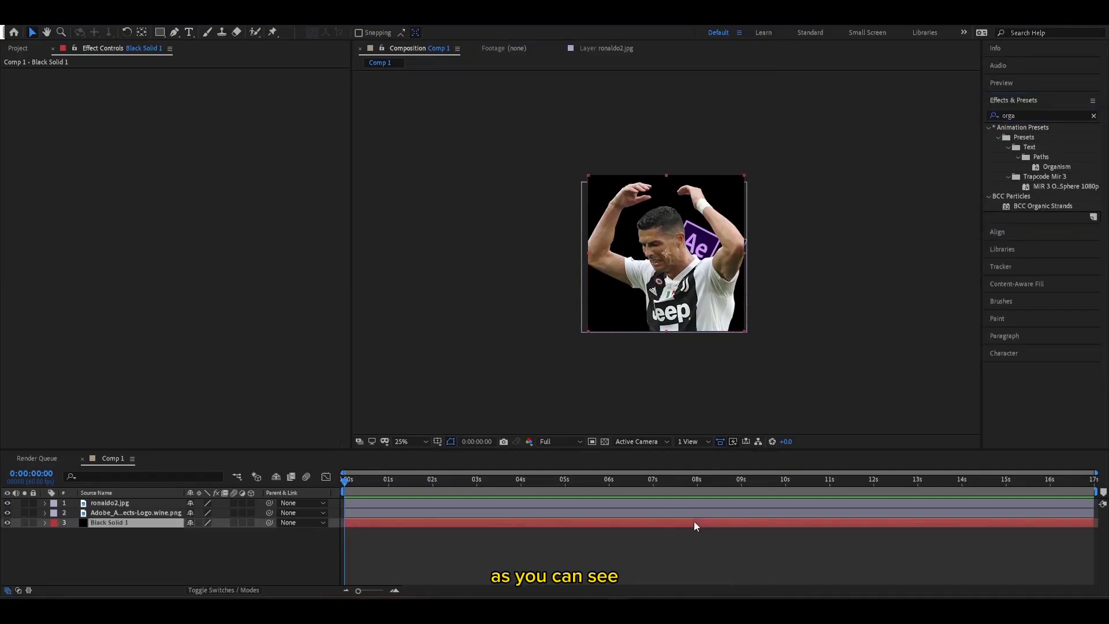
double_click(1064, 204)
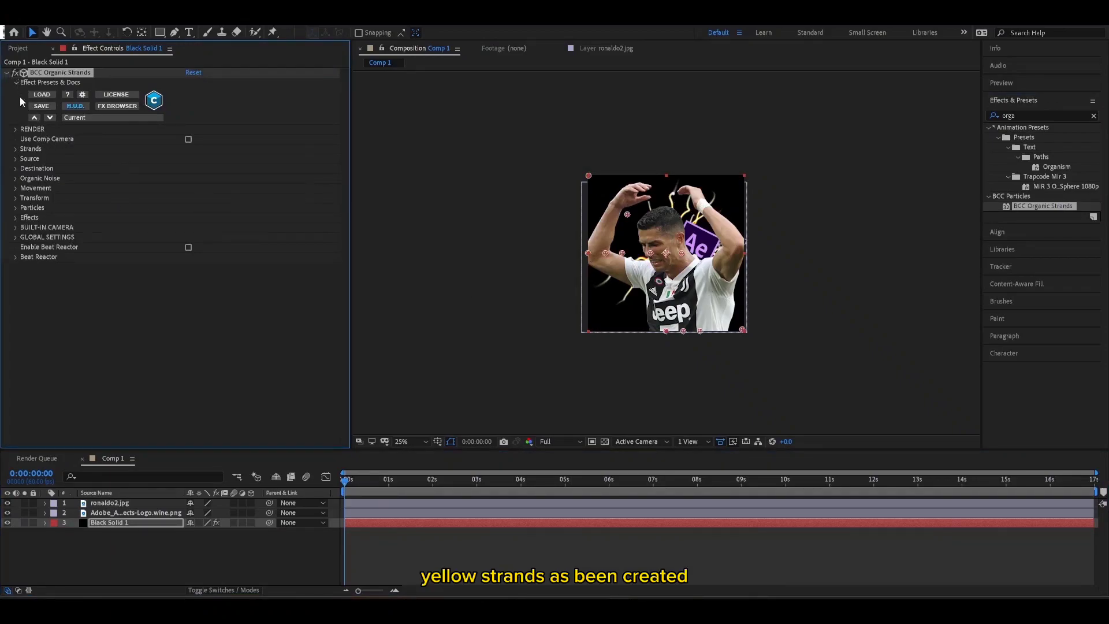
click(16, 149)
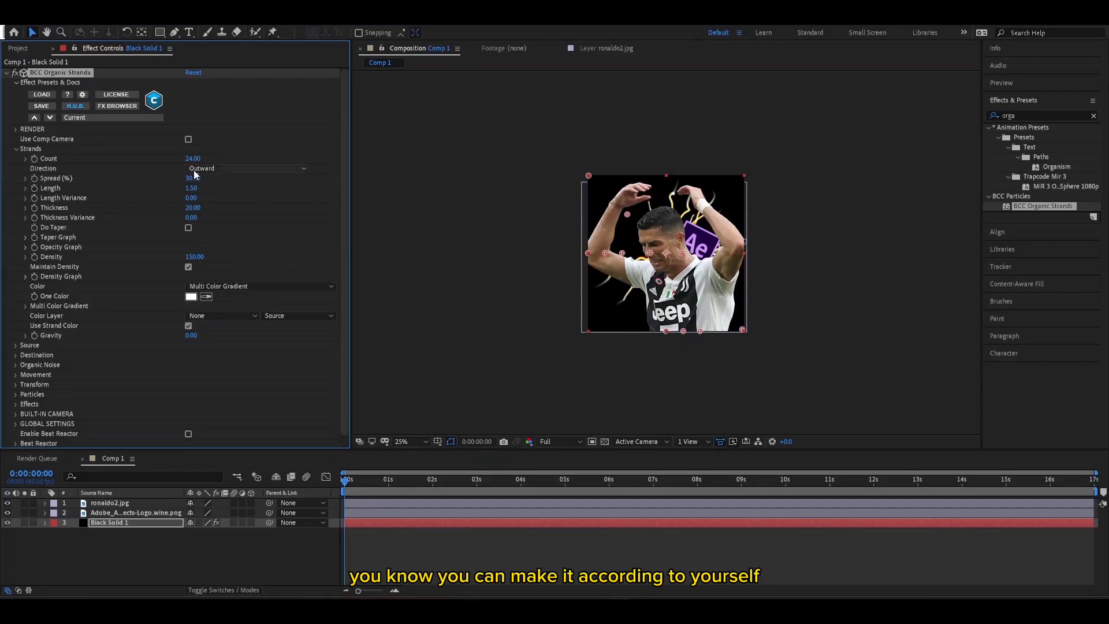
drag(197, 159, 223, 159)
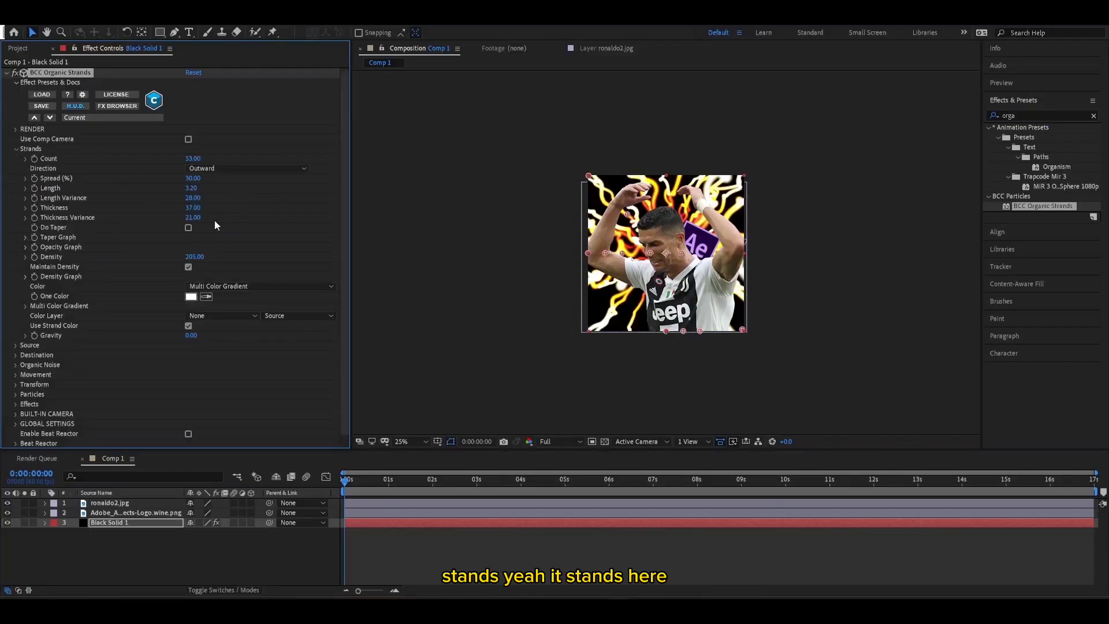
Step: Set the BCC Organic Strands colour to One Color with a near-black grey
click(217, 286)
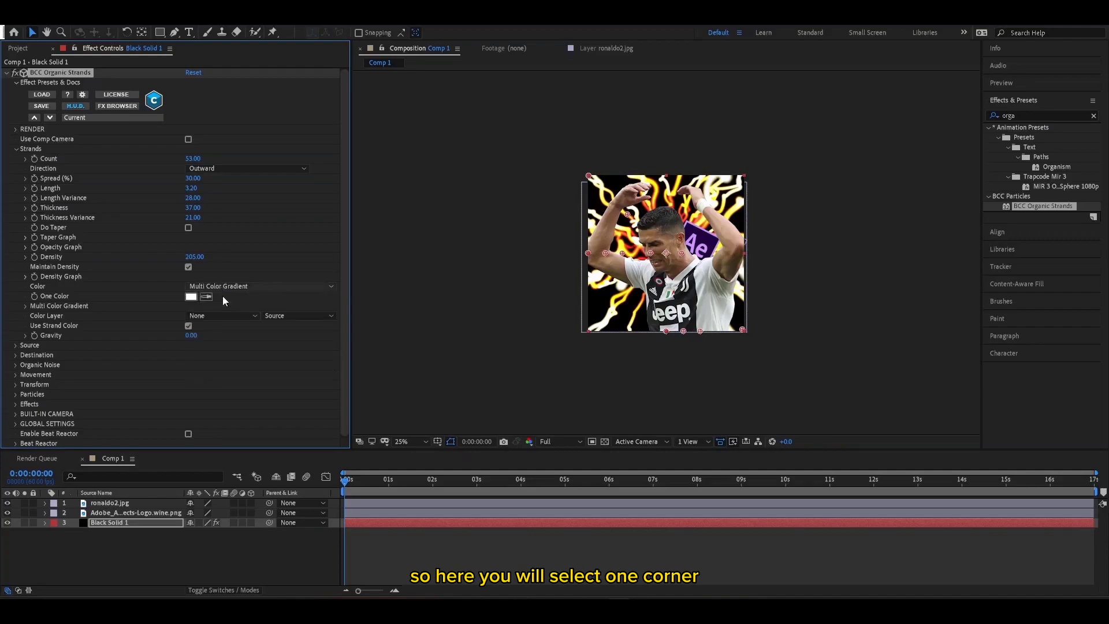
click(190, 297)
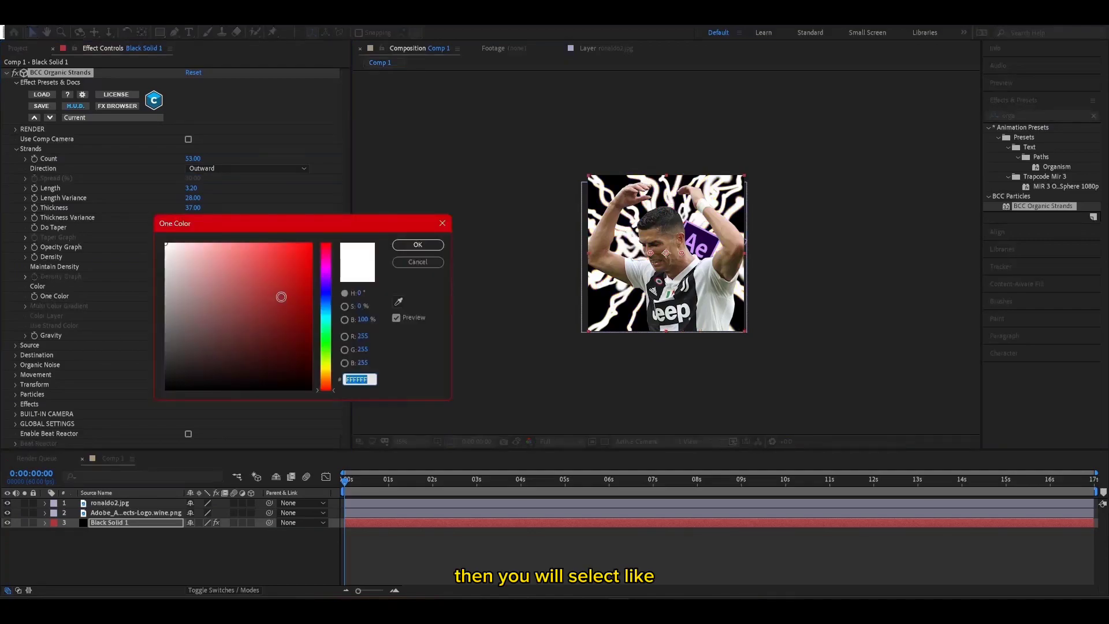
mouse_move(281, 297)
mouse_down()
mouse_move(140, 323)
mouse_move(134, 341)
mouse_up()
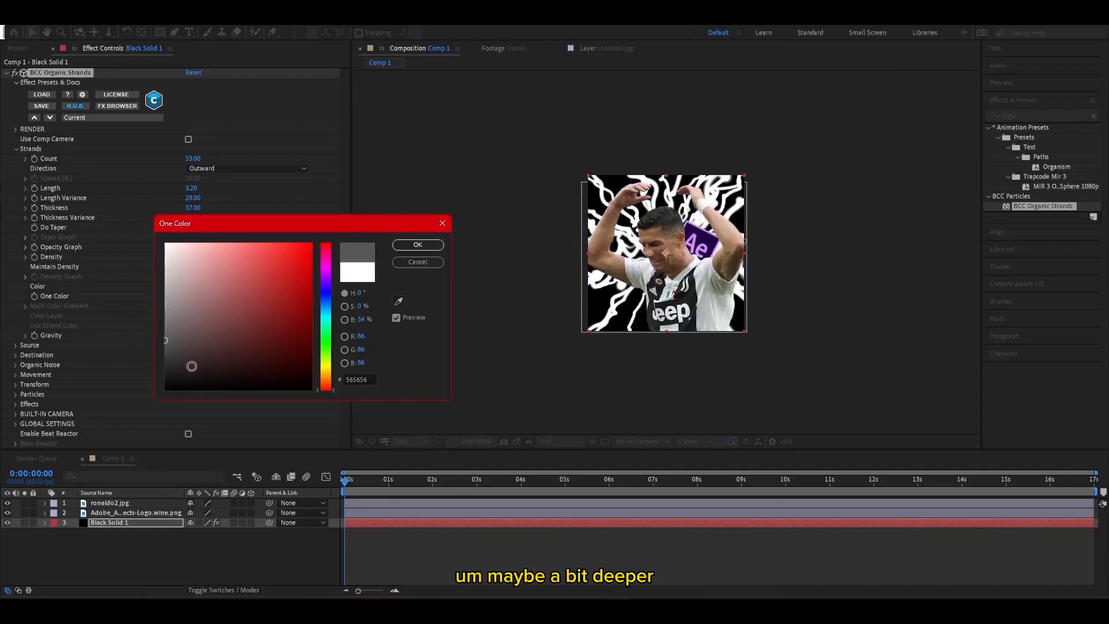
mouse_move(189, 366)
mouse_down()
mouse_move(137, 369)
mouse_move(165, 378)
mouse_up()
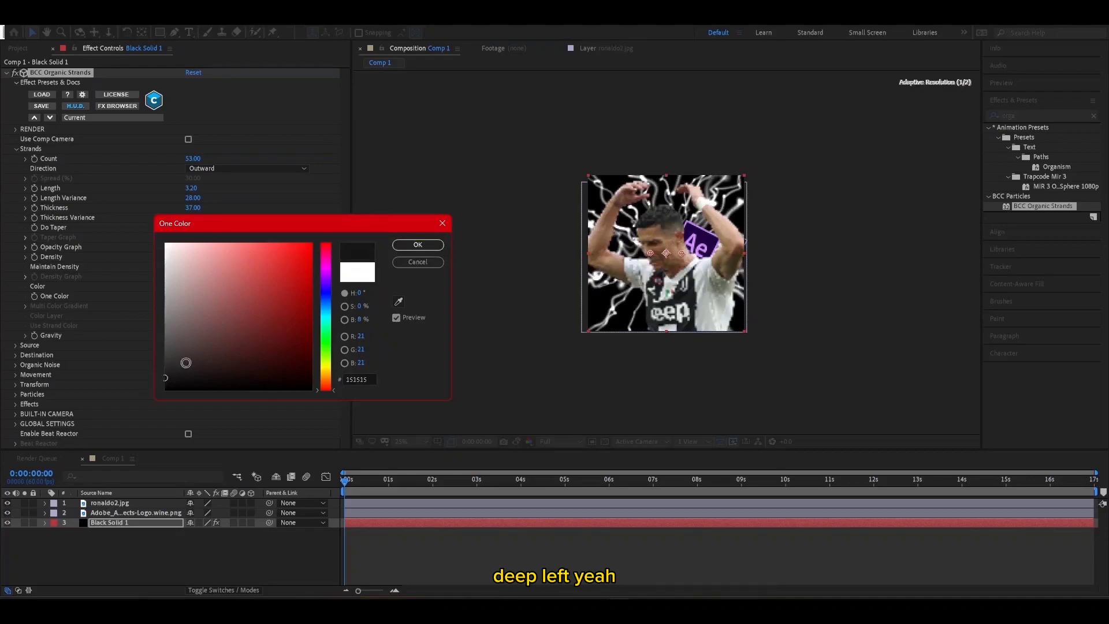
click(418, 245)
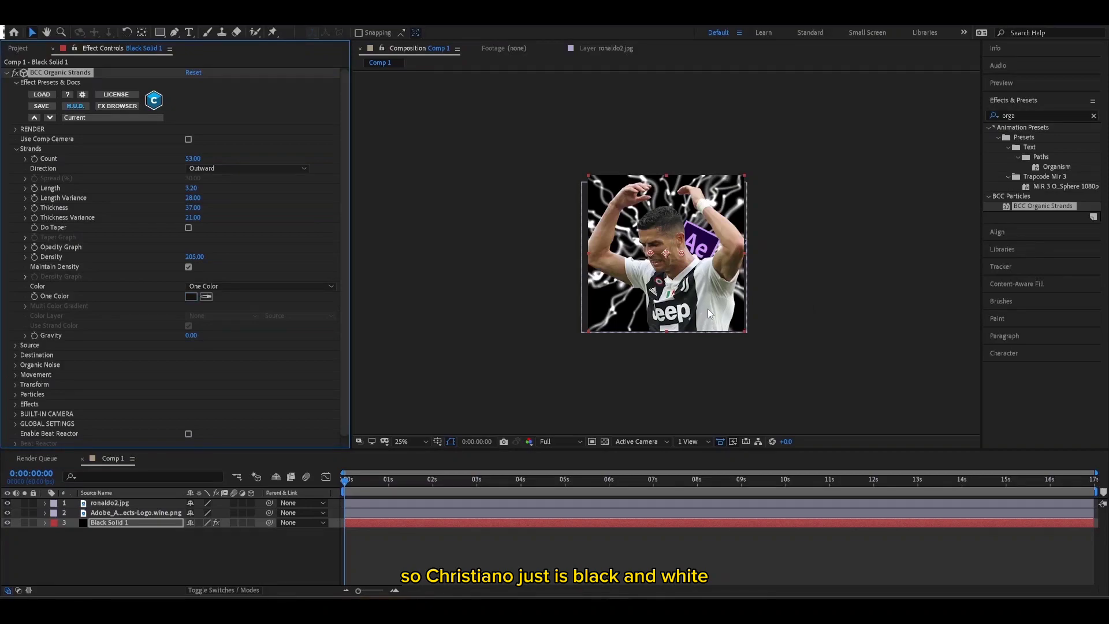
click(288, 545)
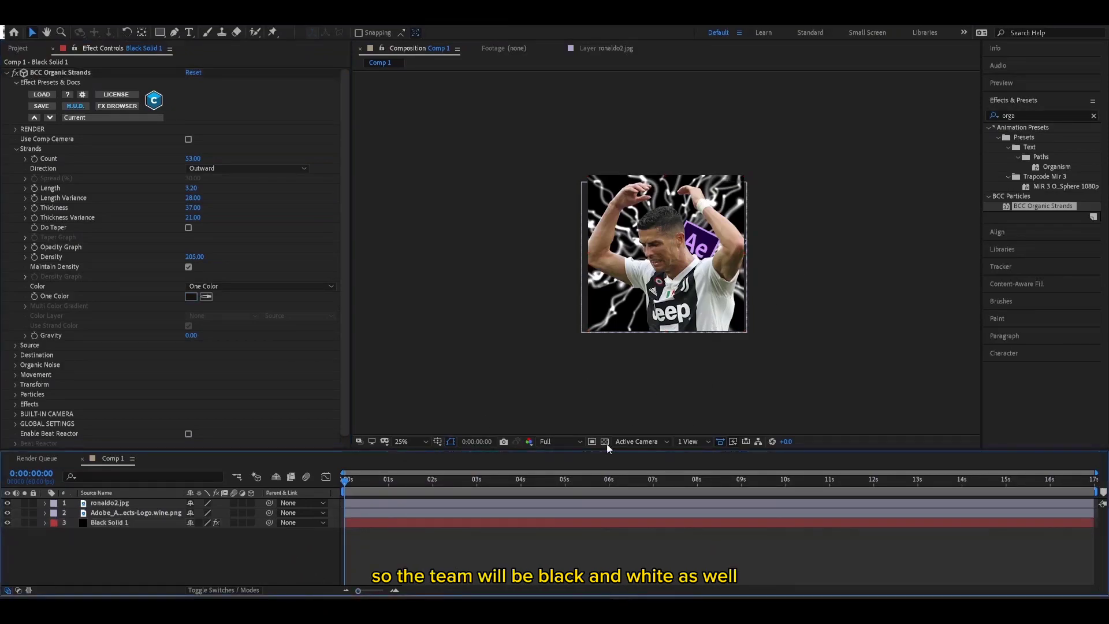
Step: Apply S_HueSatBright to the After Effects logo layer with Saturation set to 0
click(366, 511)
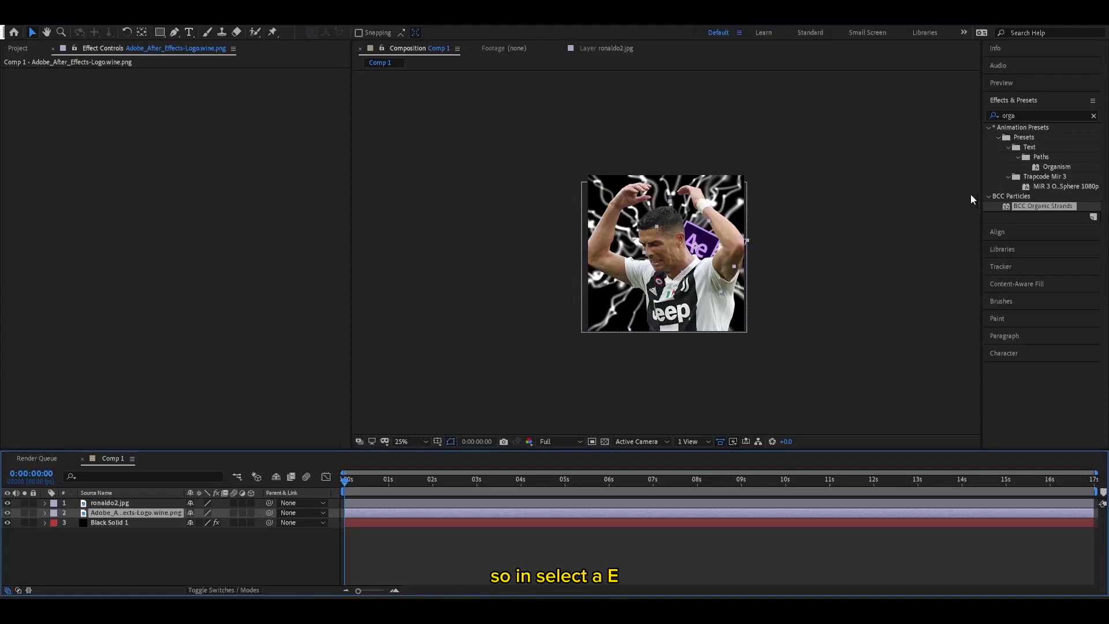
click(1089, 116)
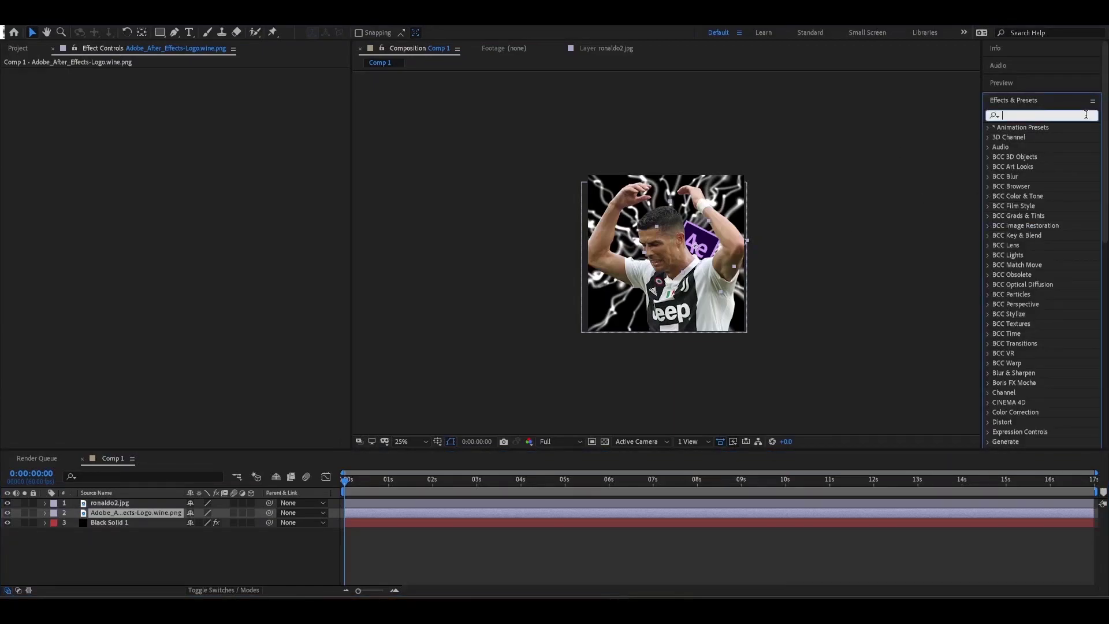
text(hue)
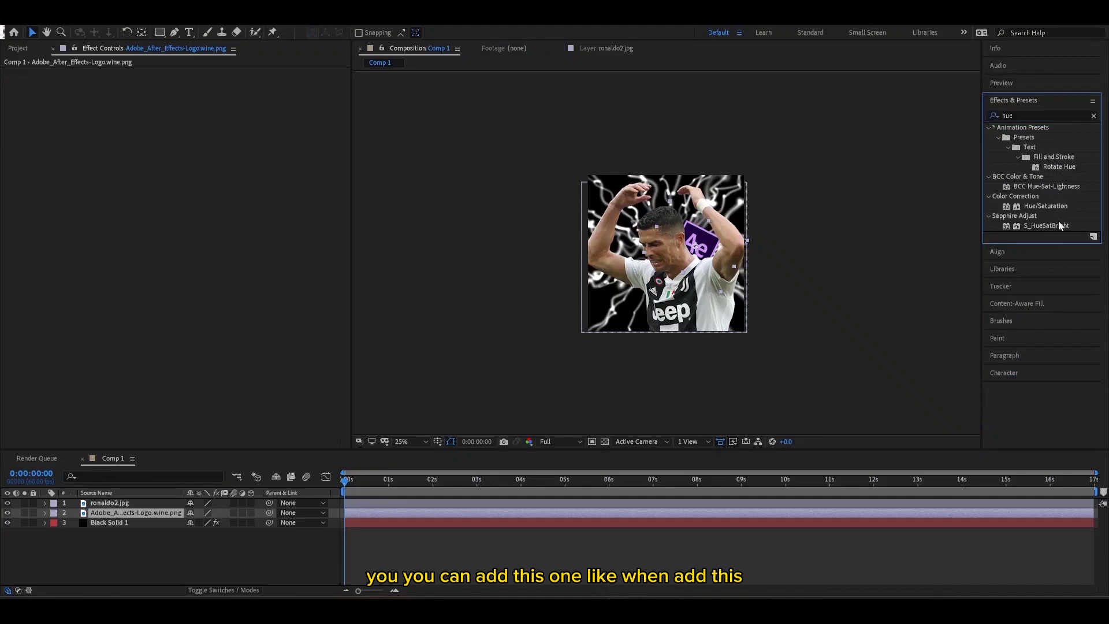
click(1050, 227)
drag(1048, 225, 566, 345)
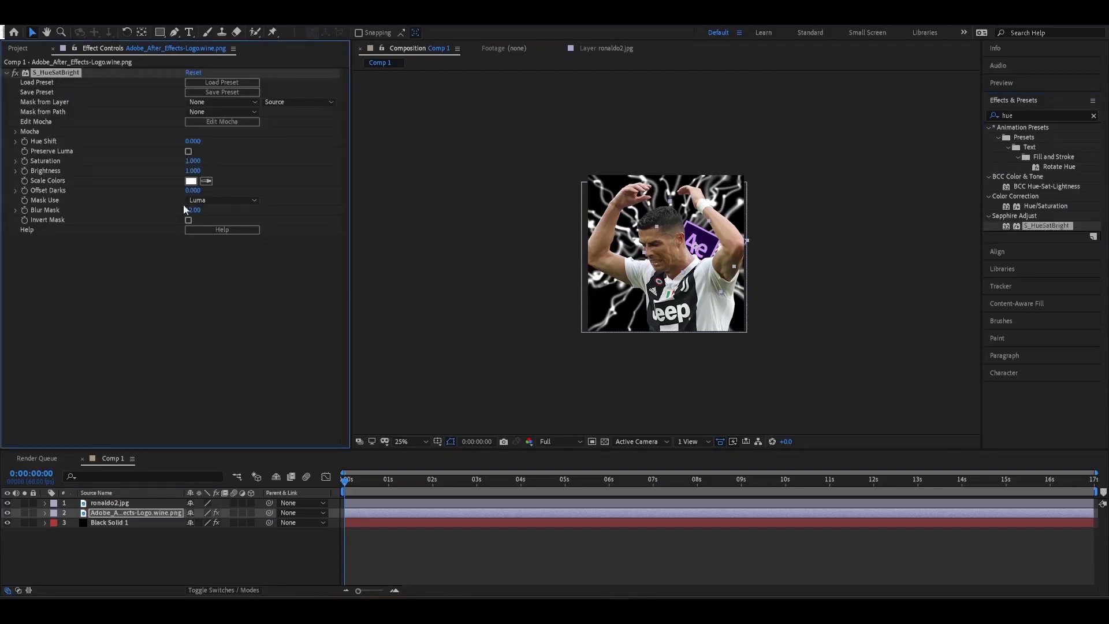
mouse_move(193, 160)
mouse_down()
mouse_move(3, 163)
mouse_move(180, 166)
mouse_up()
click(196, 160)
text(0)
click(150, 318)
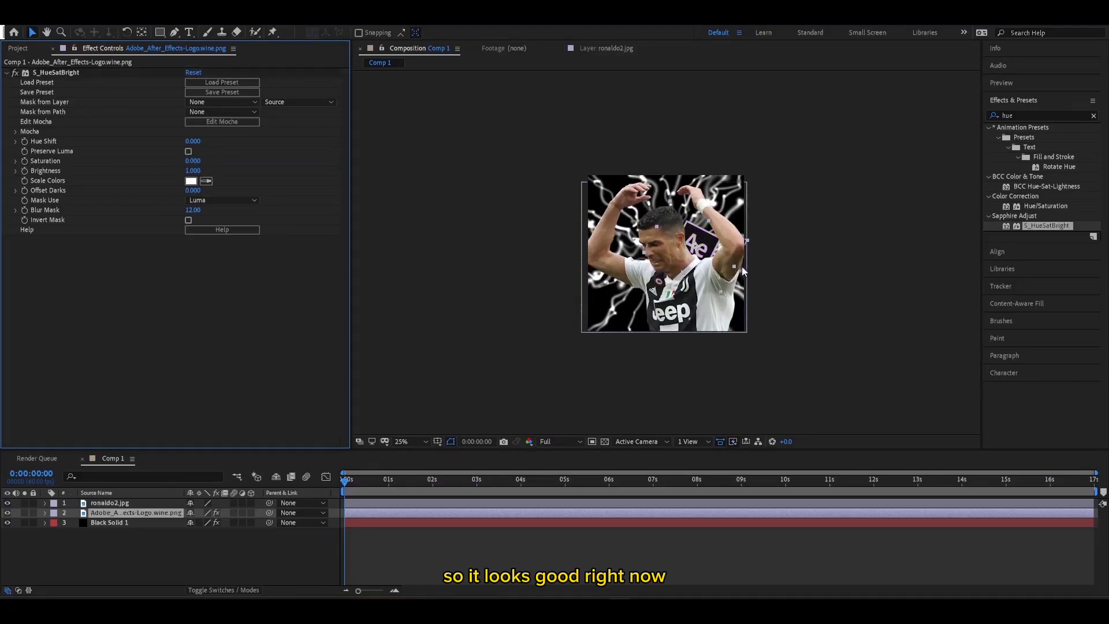
click(200, 552)
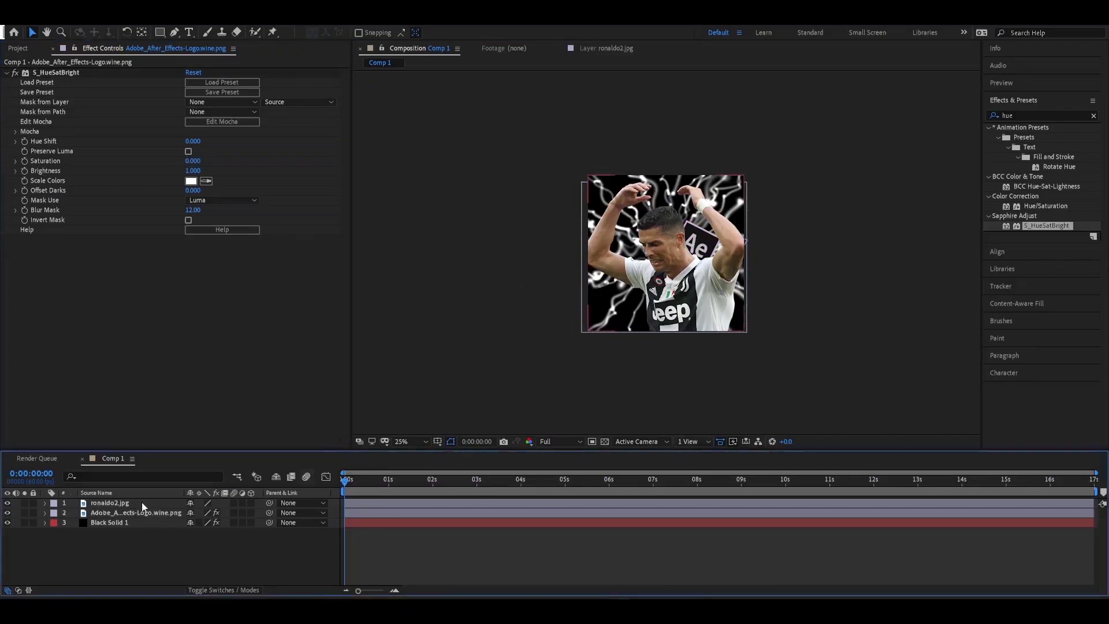
Step: Duplicate ronaldo2.jpg twice, move a copy below the logo, and select the layer-3 copy
click(123, 502)
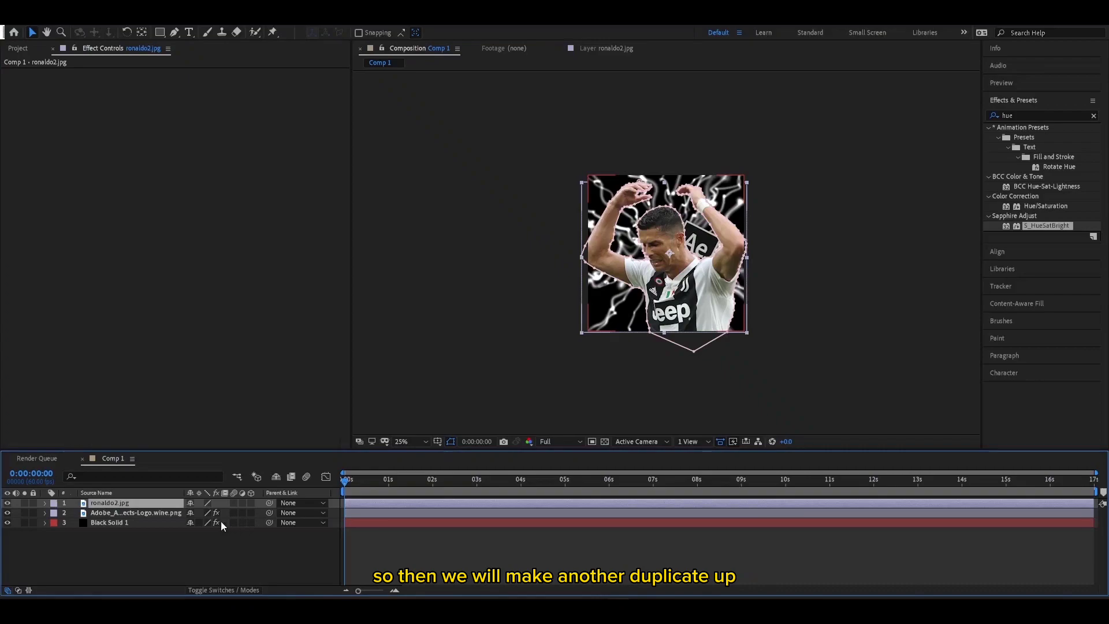
key(ctrl+d)
drag(111, 512, 114, 524)
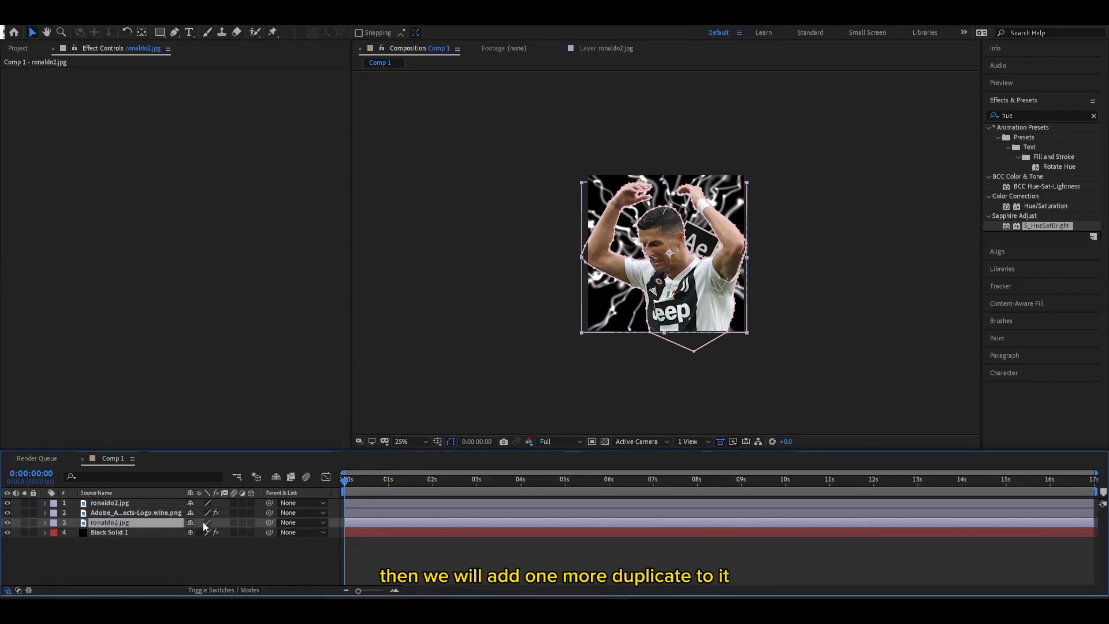
key(ctrl+d)
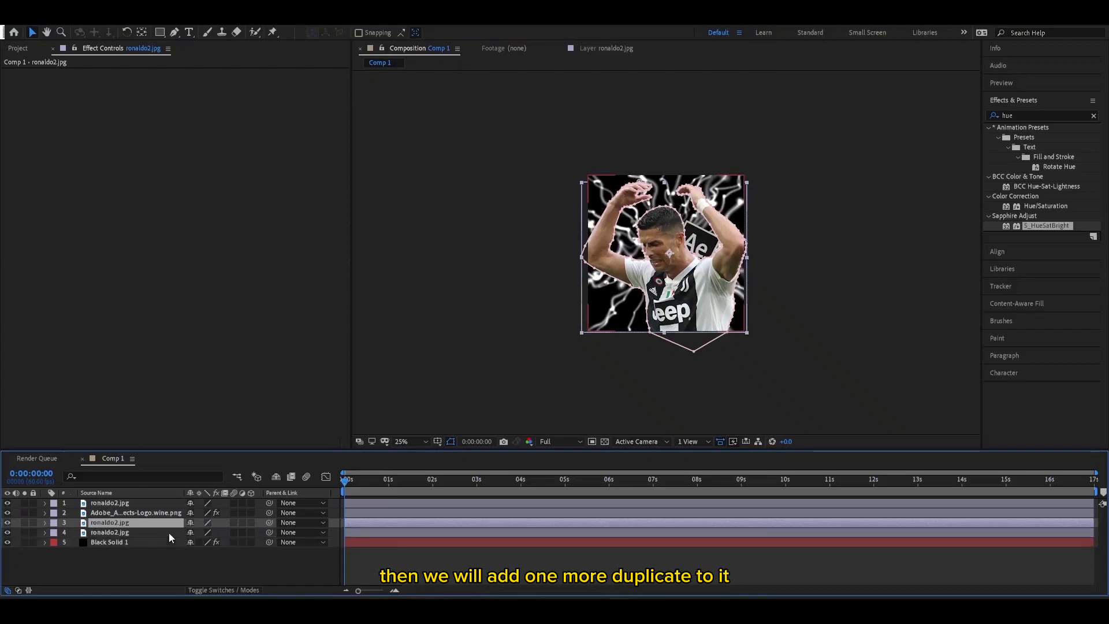
click(123, 531)
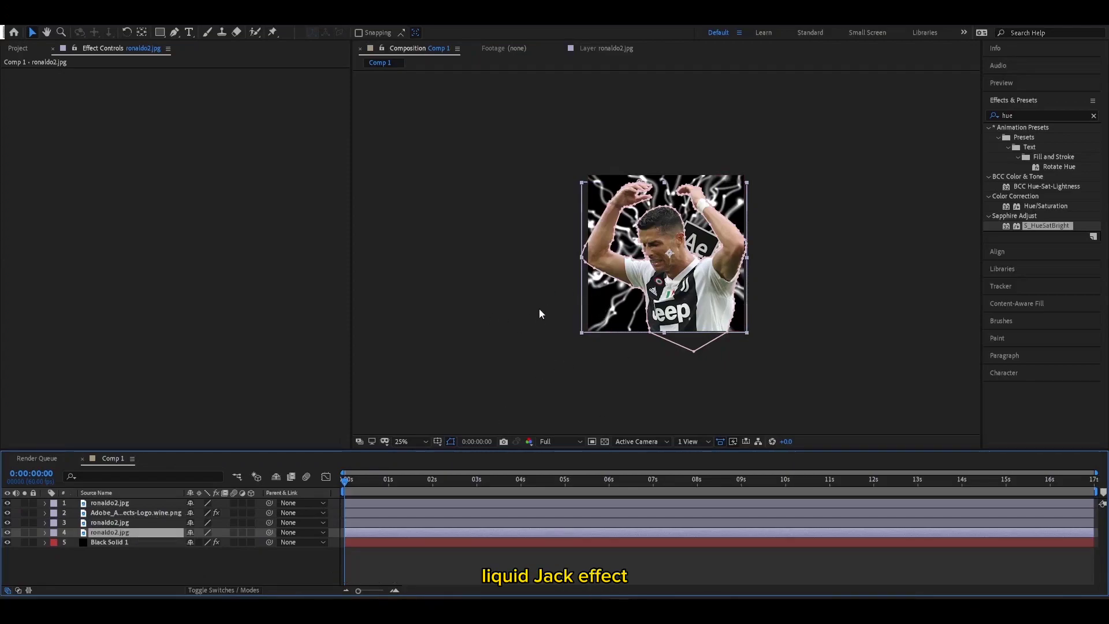
click(112, 523)
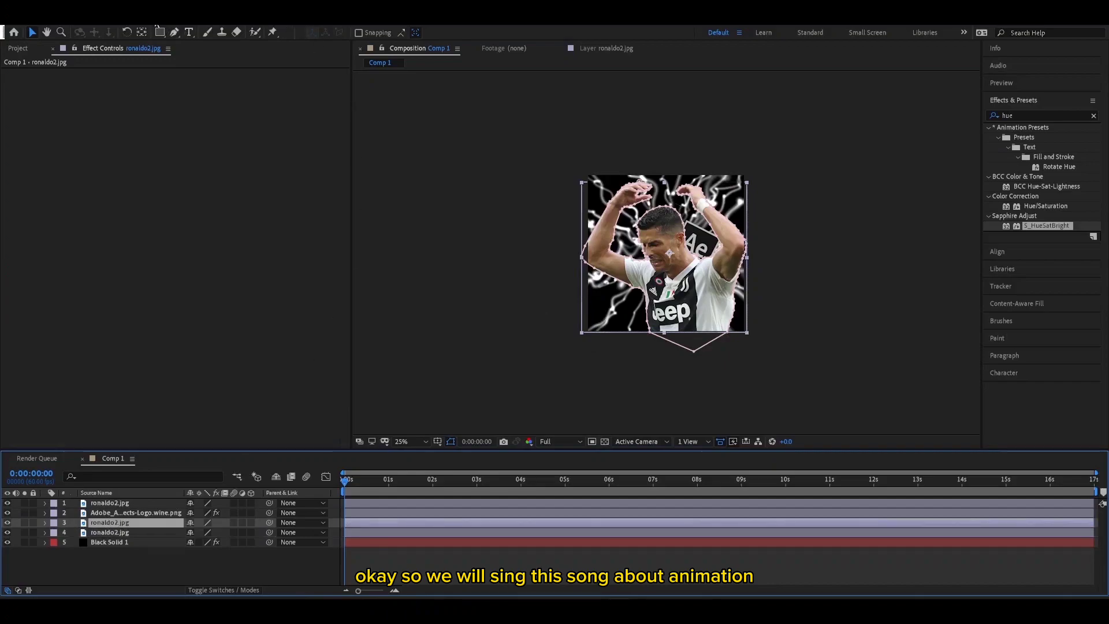
Step: Apply the 4kLiquidTrack.ffx preset from My Presets to the third Ronaldo copy
click(173, 12)
click(187, 45)
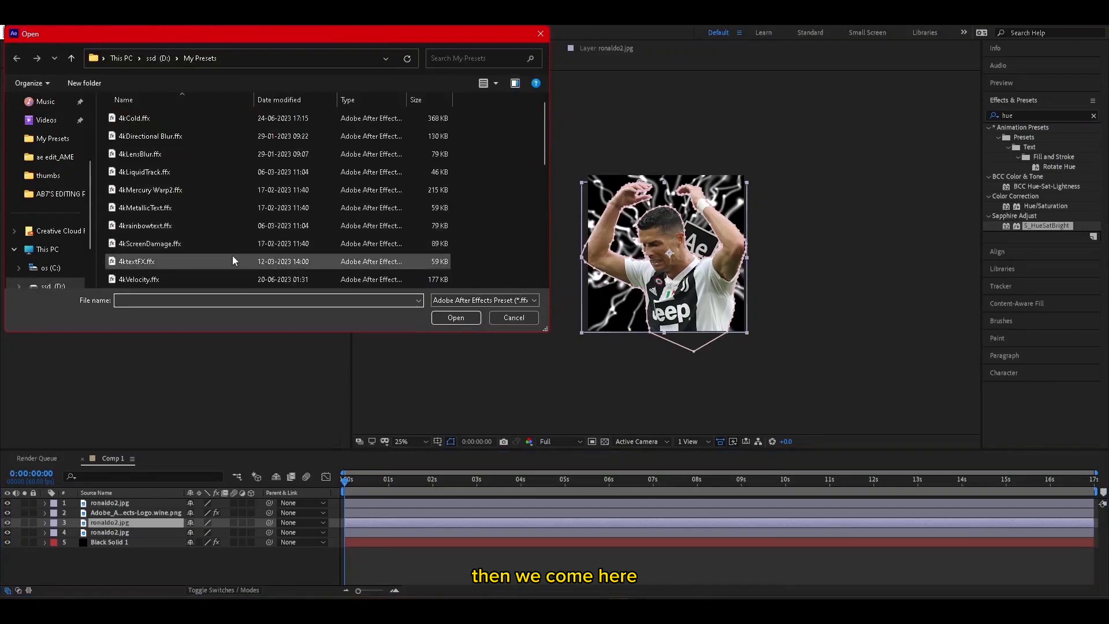
scroll(232, 256, down, 1)
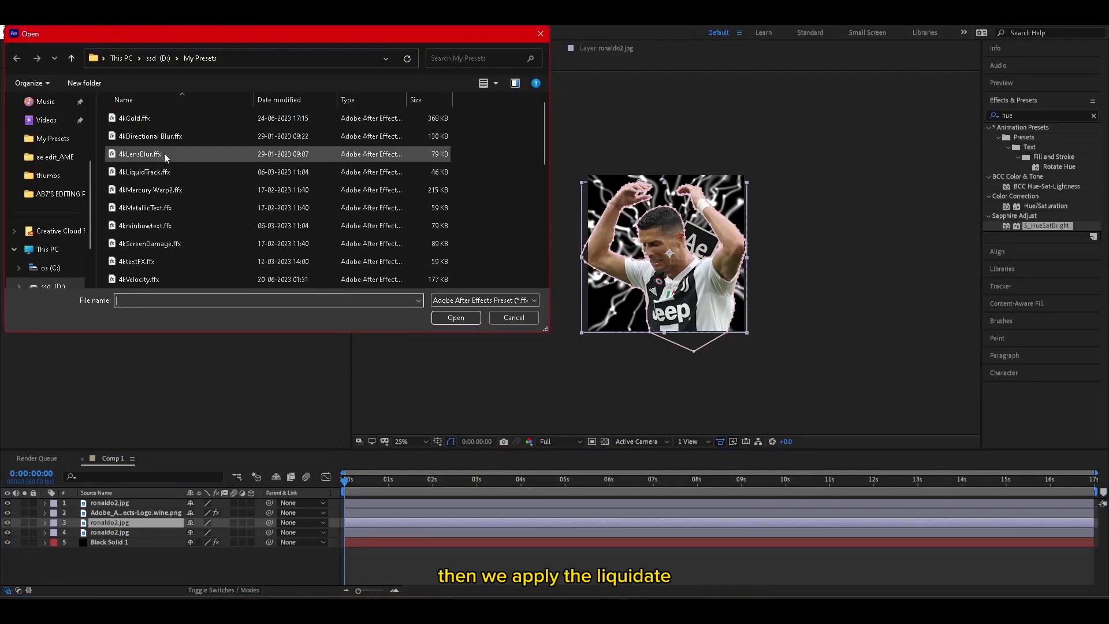
scroll(165, 165, up, 1)
click(168, 178)
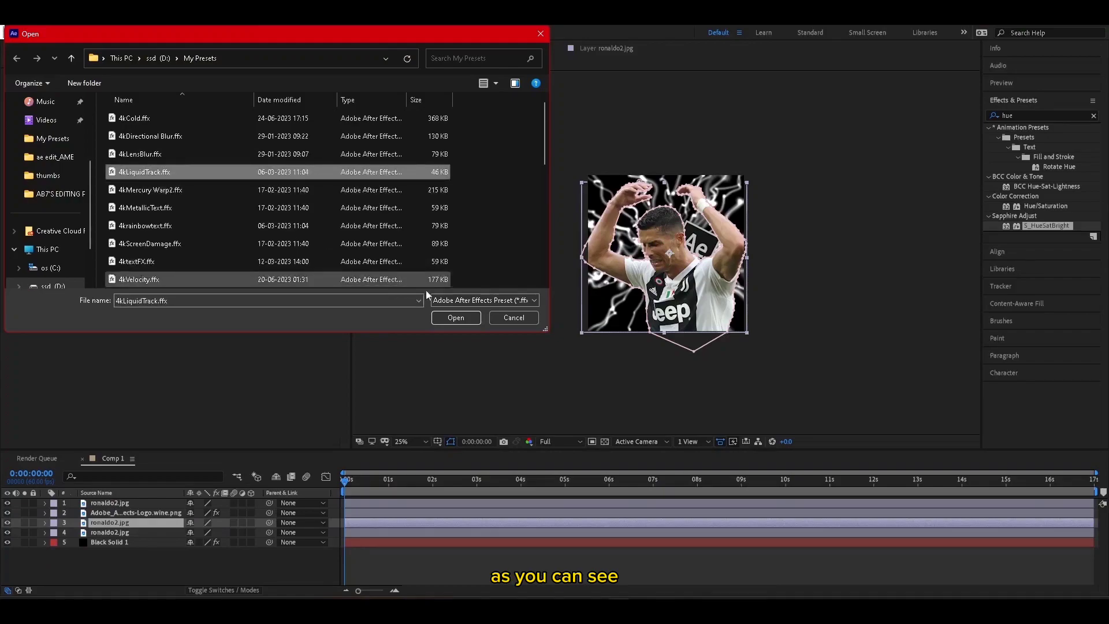
click(457, 318)
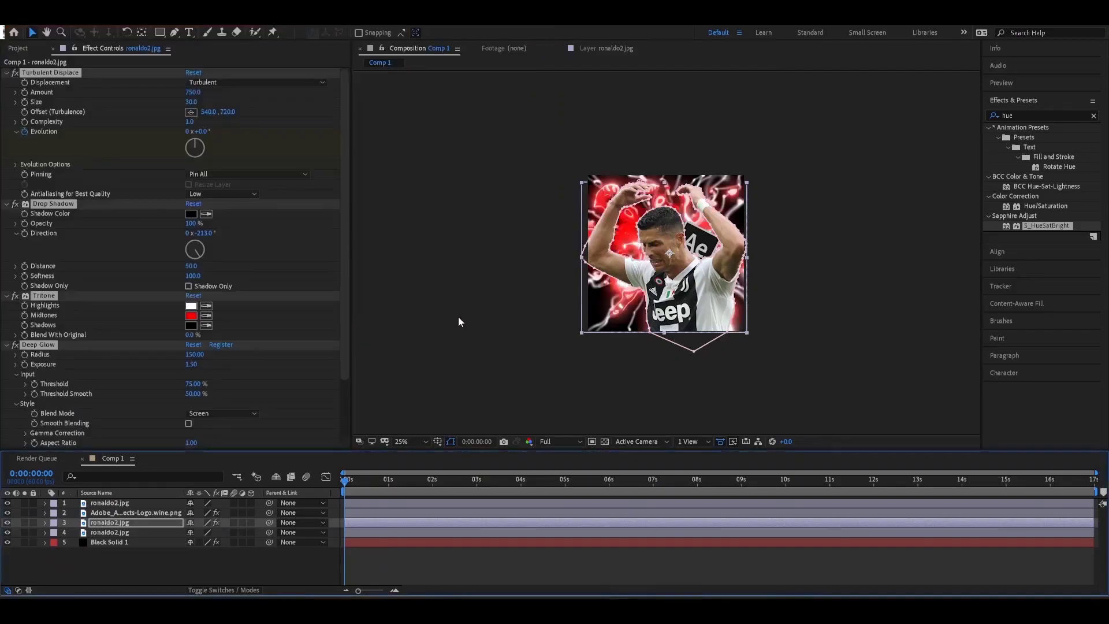
Step: Give Turbulent Displace on the third Ronaldo copy offset 651,500, amount 573 and size 10
click(8, 206)
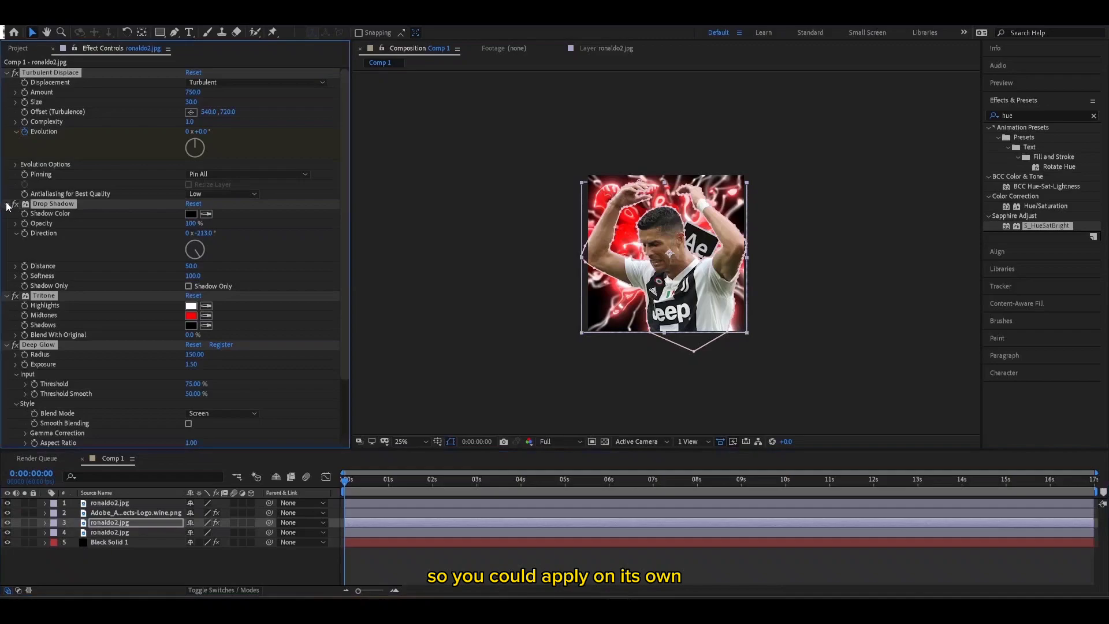
key(ctrl+grave)
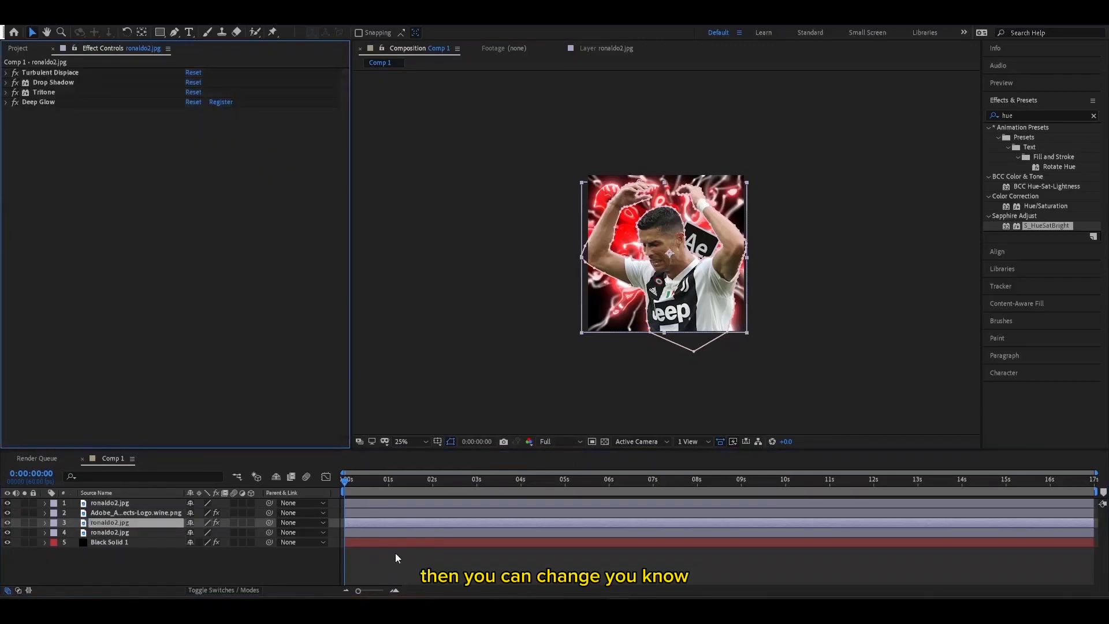
click(396, 553)
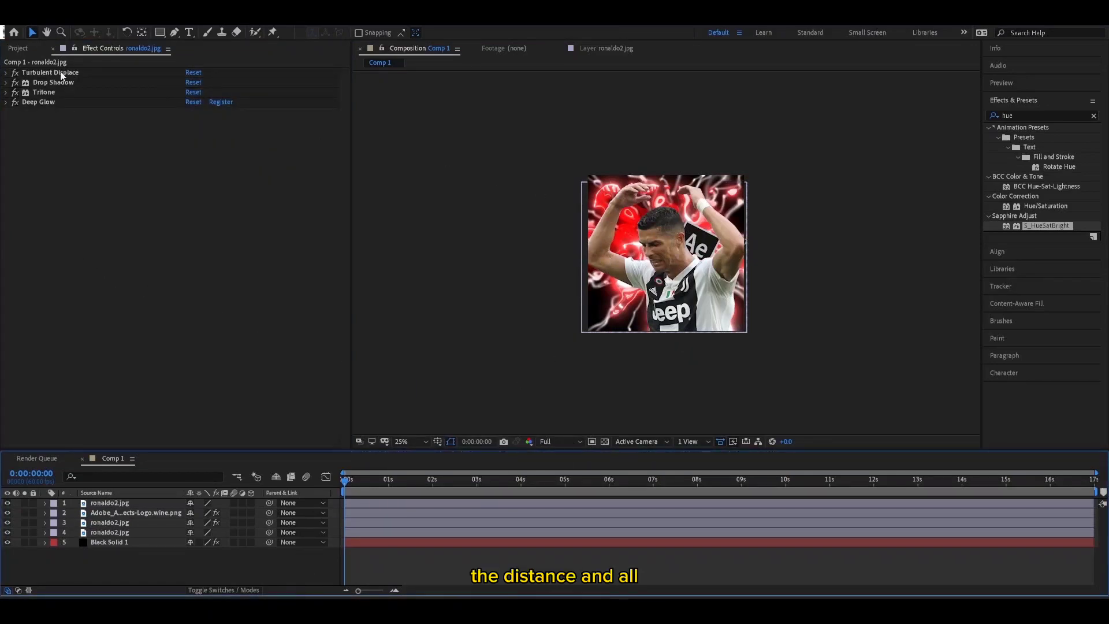
click(9, 73)
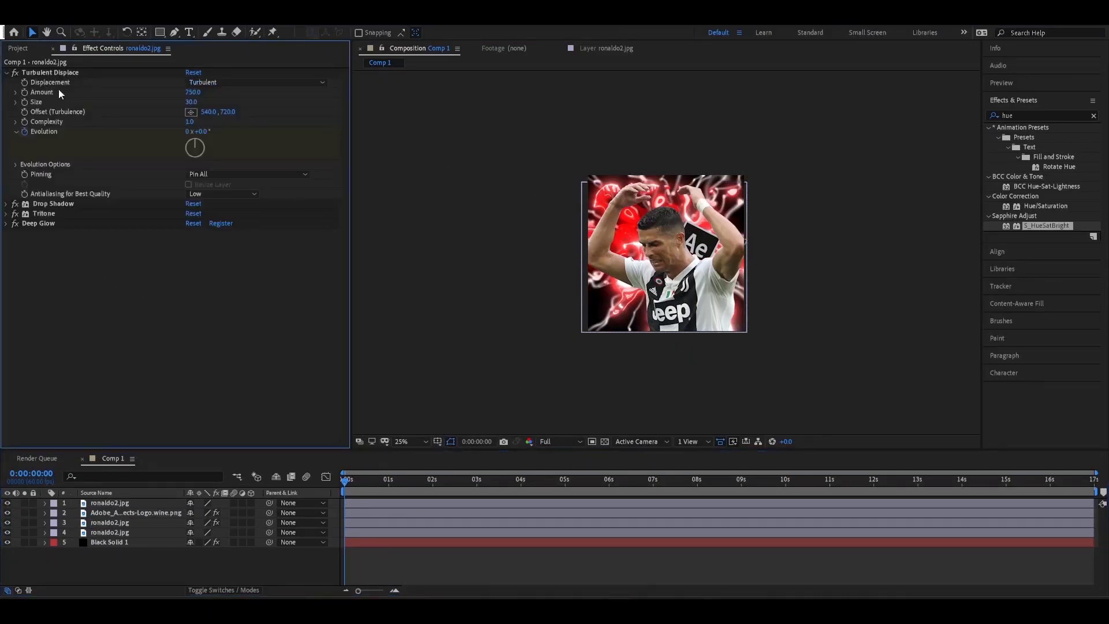
click(190, 112)
click(680, 286)
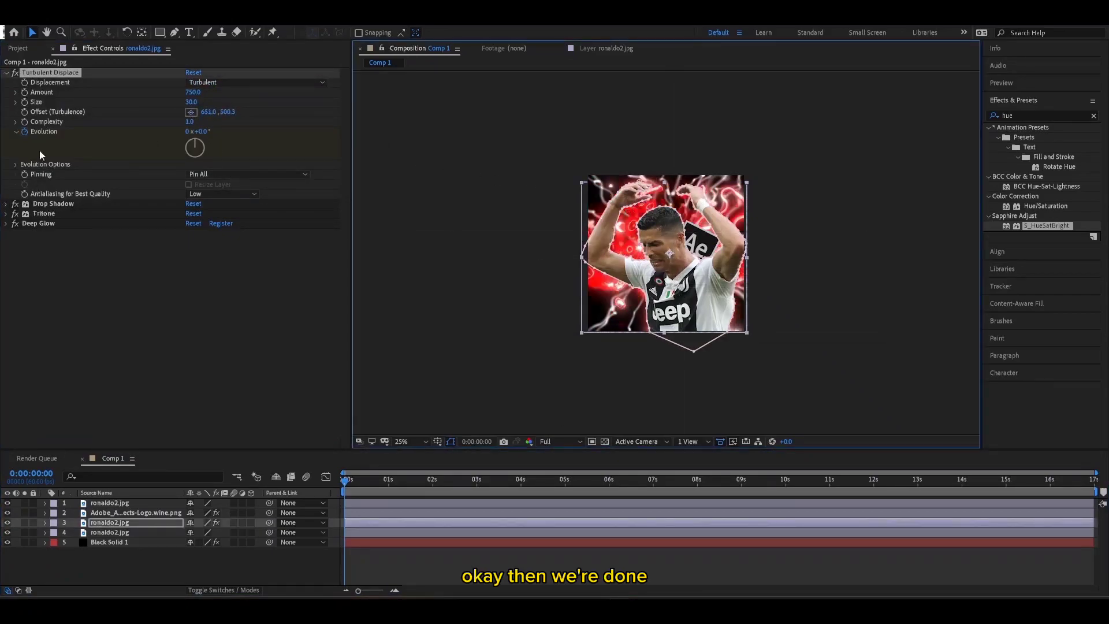
click(193, 92)
drag(180, 91, 112, 107)
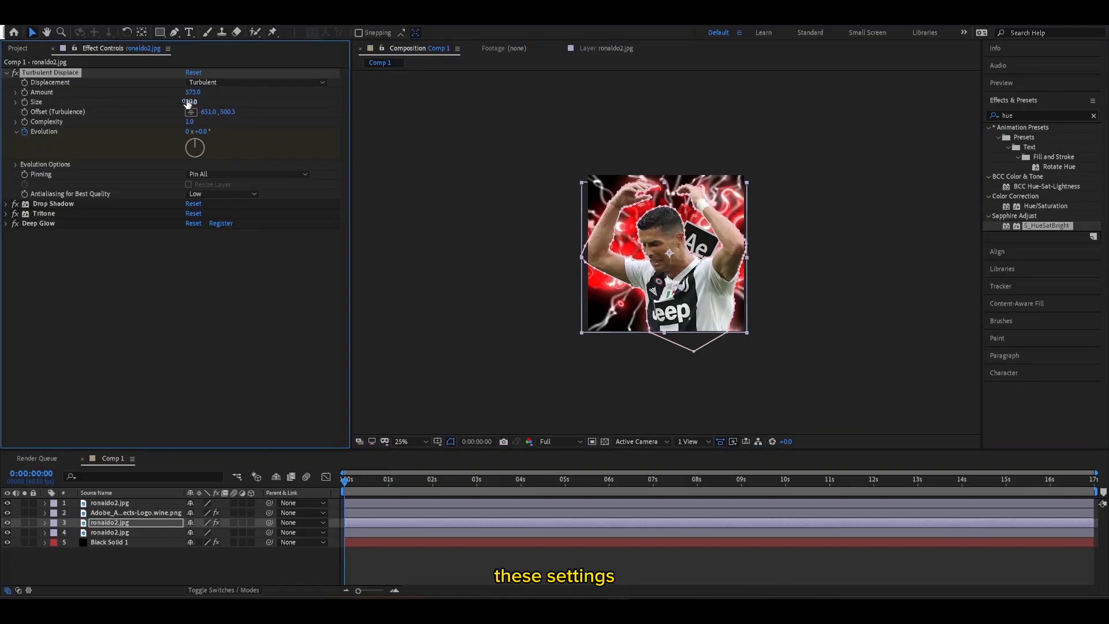
drag(192, 101, 177, 104)
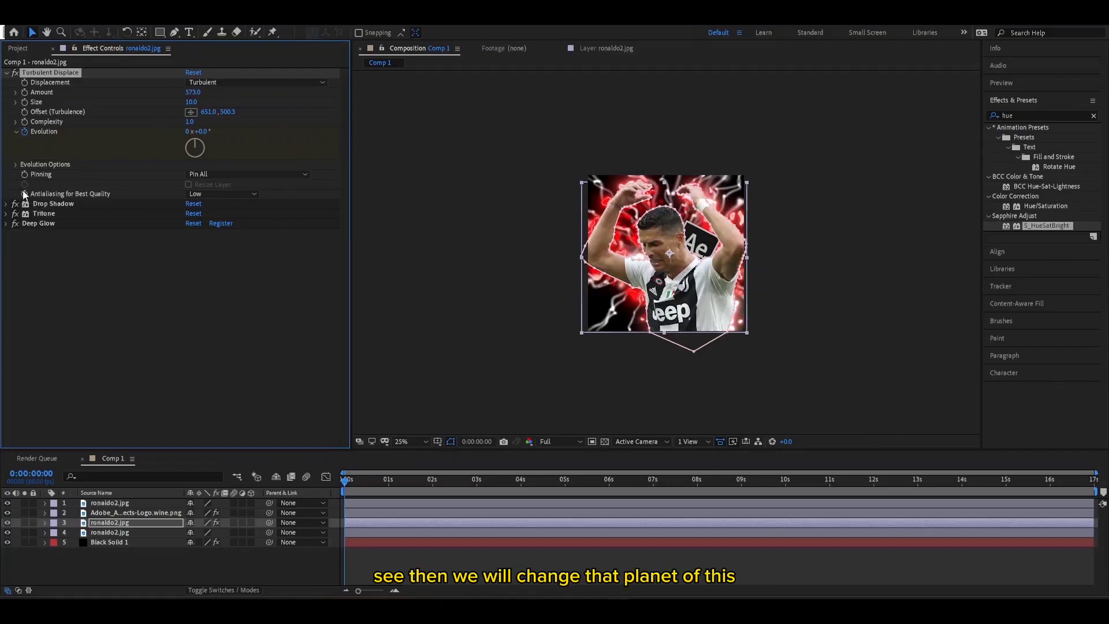
Step: Make the Tritone midtones light grey BCBCBC, then move the logo layer below a Ronaldo copy
click(8, 73)
click(7, 92)
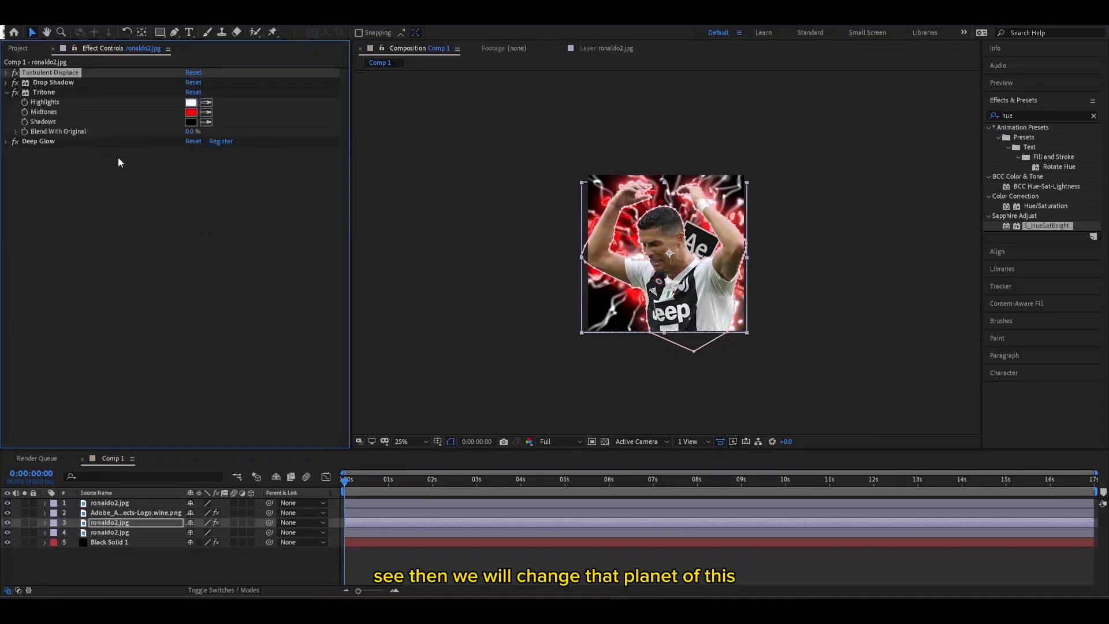
click(191, 112)
drag(278, 264, 91, 311)
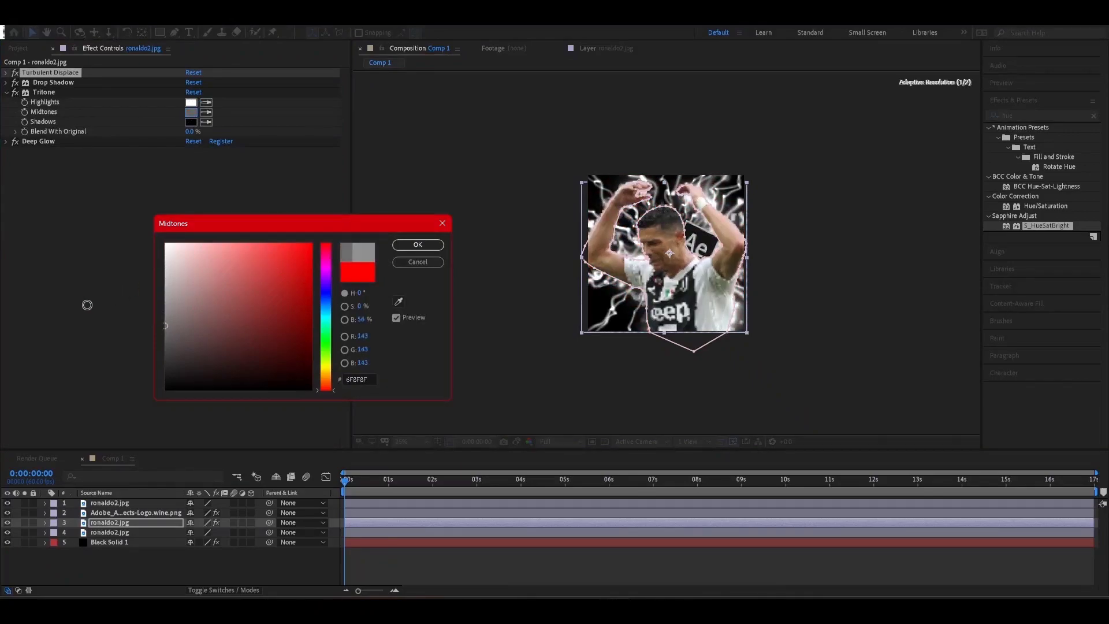
drag(91, 312, 107, 280)
click(418, 244)
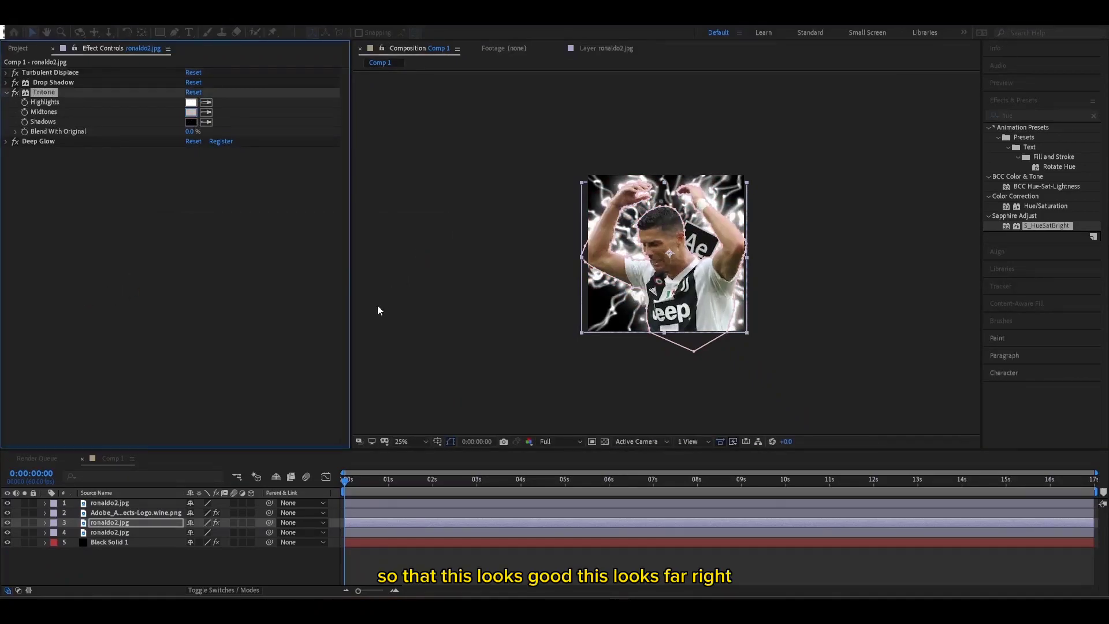
click(254, 566)
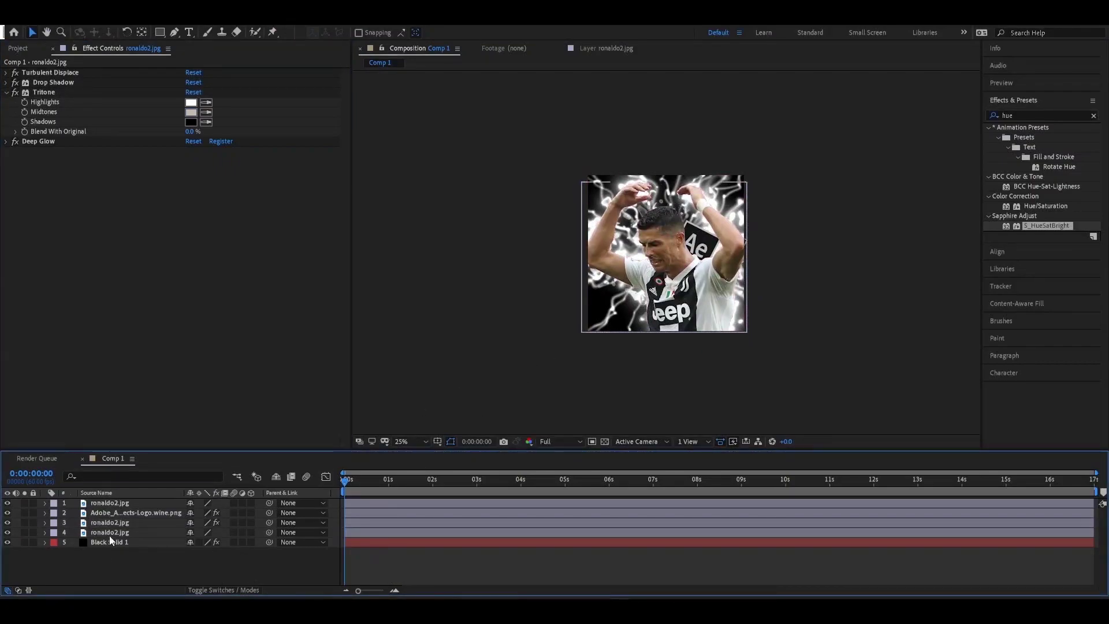
drag(118, 516, 119, 527)
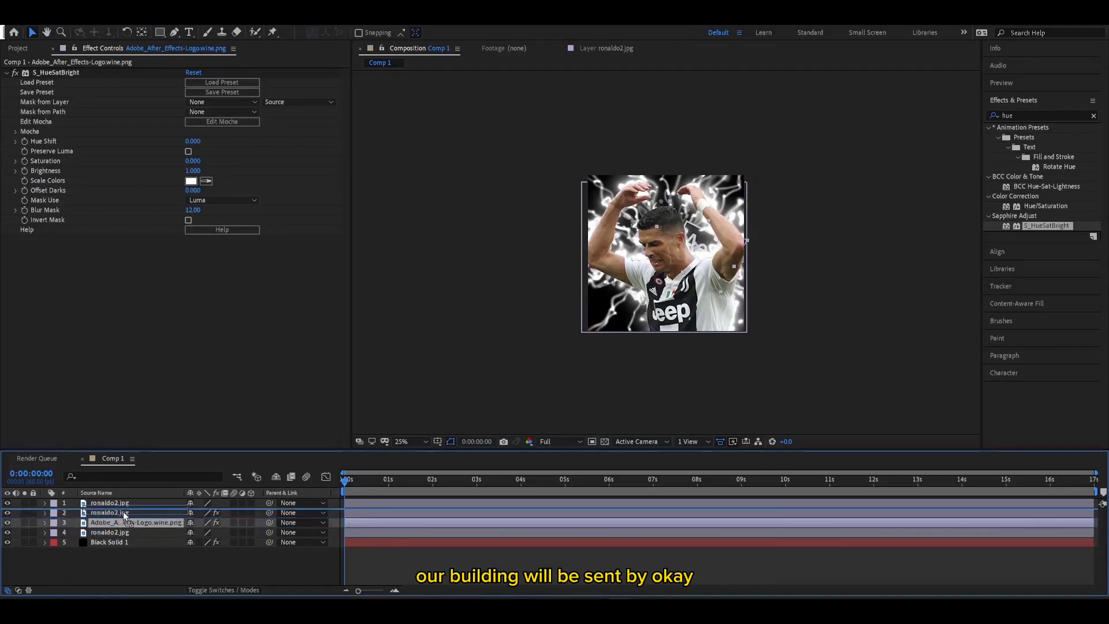
Step: Return the logo layer to second place and inspect the fourth Ronaldo copy's Saber effect
drag(119, 524, 123, 511)
click(124, 529)
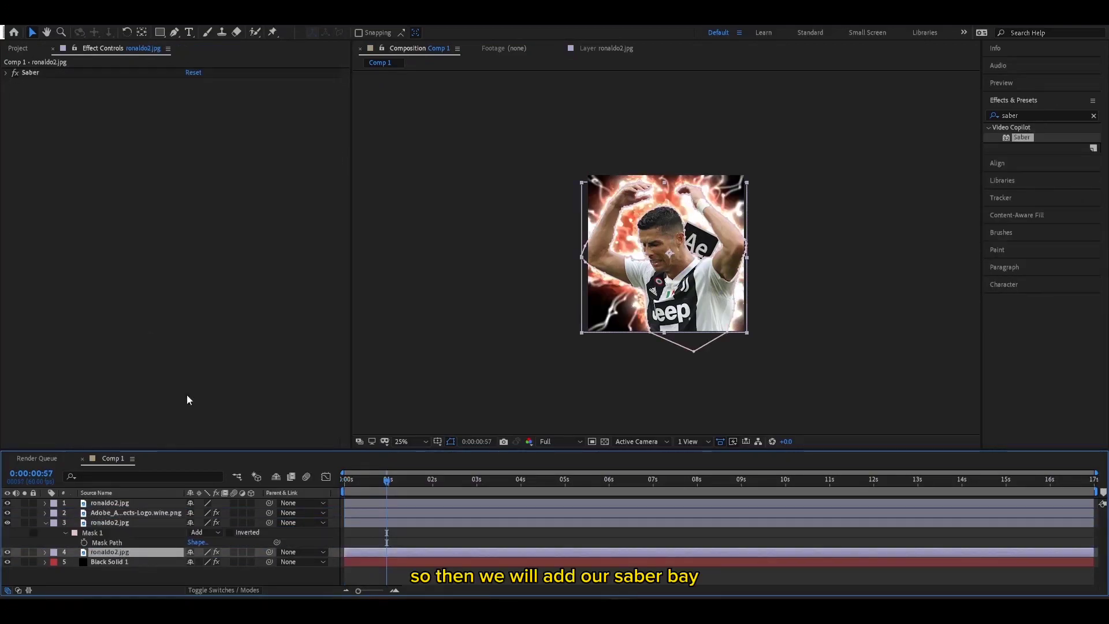
click(45, 523)
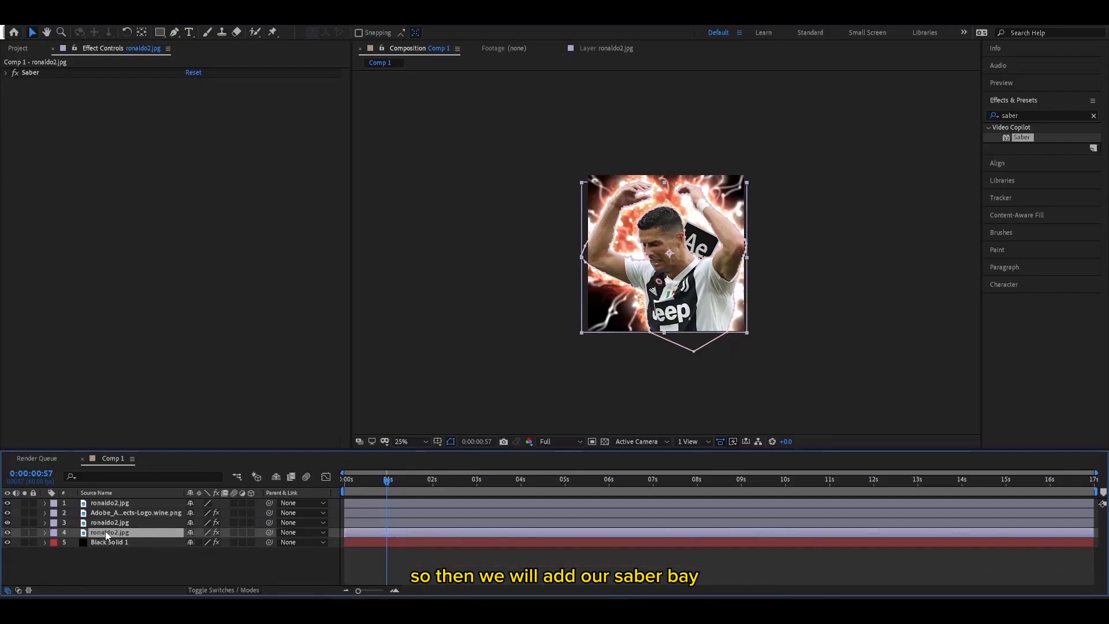
click(35, 73)
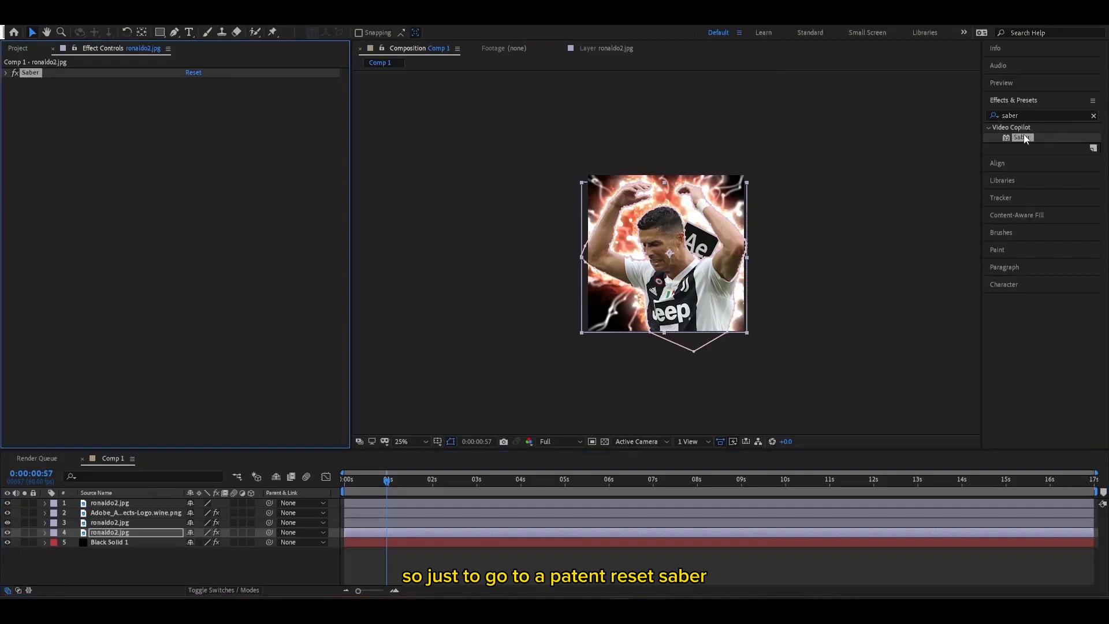
click(1036, 114)
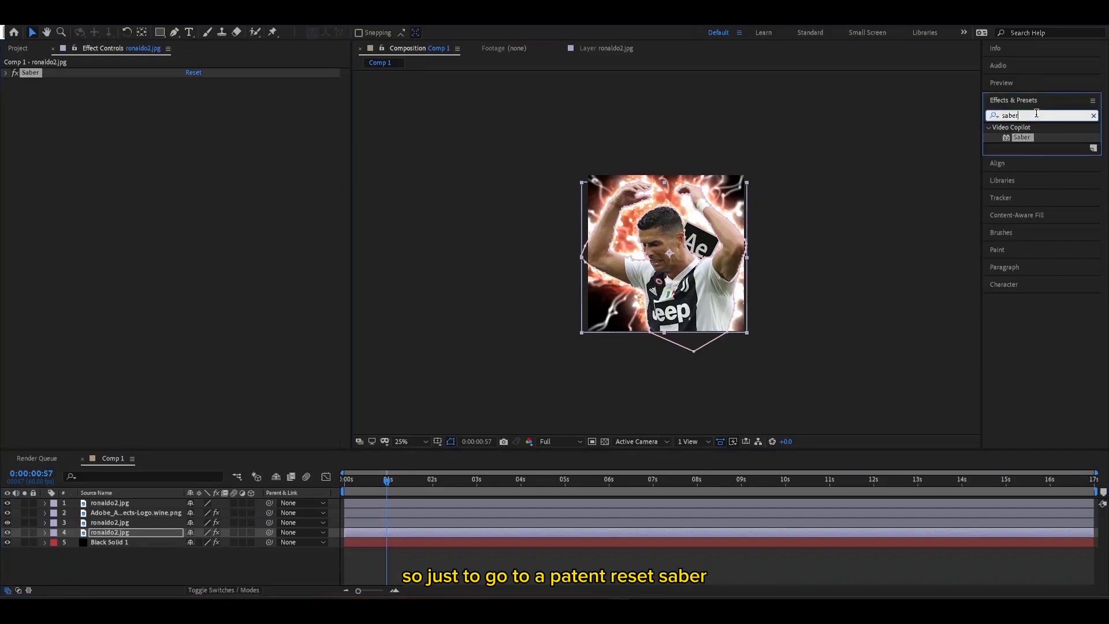
Step: Move the Saber-glow Ronaldo copy above the liquid-effect copy and deselect it
click(126, 532)
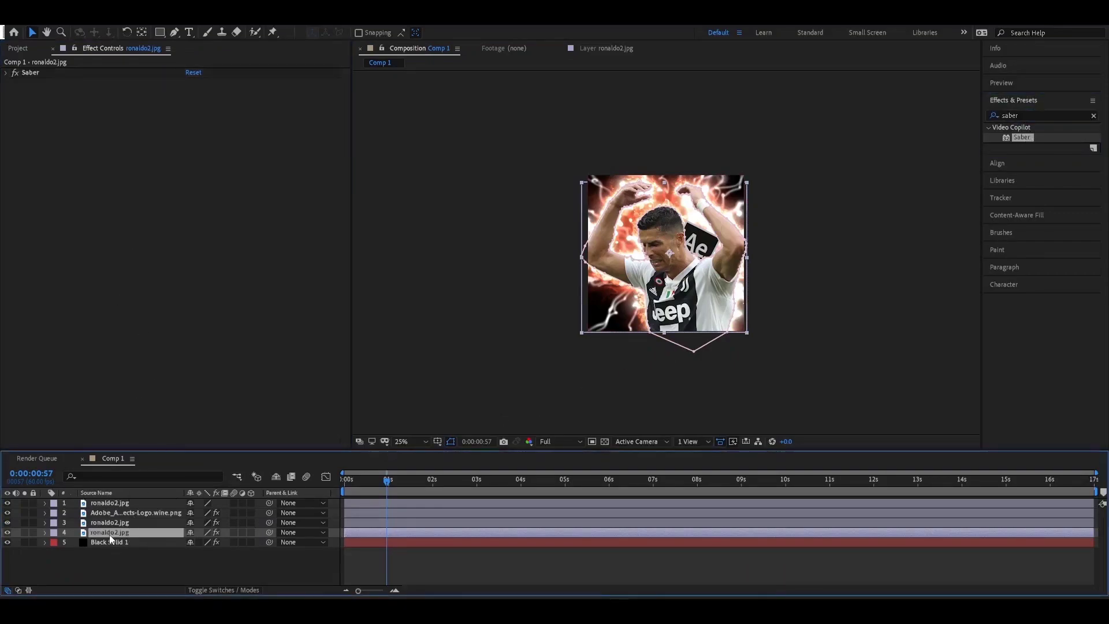
drag(107, 532, 118, 522)
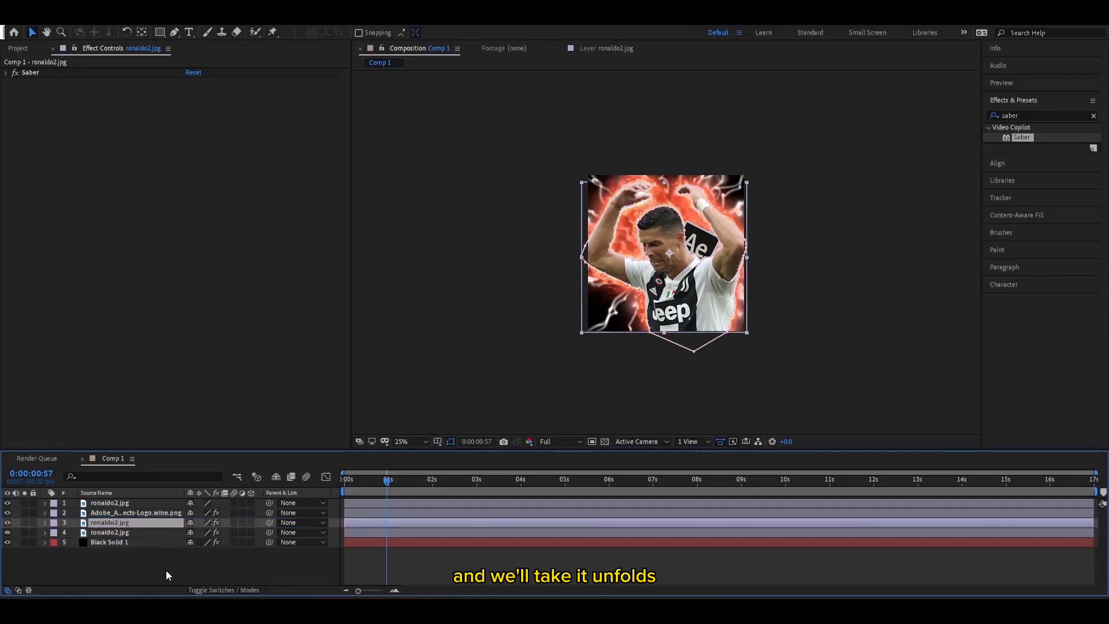
click(187, 565)
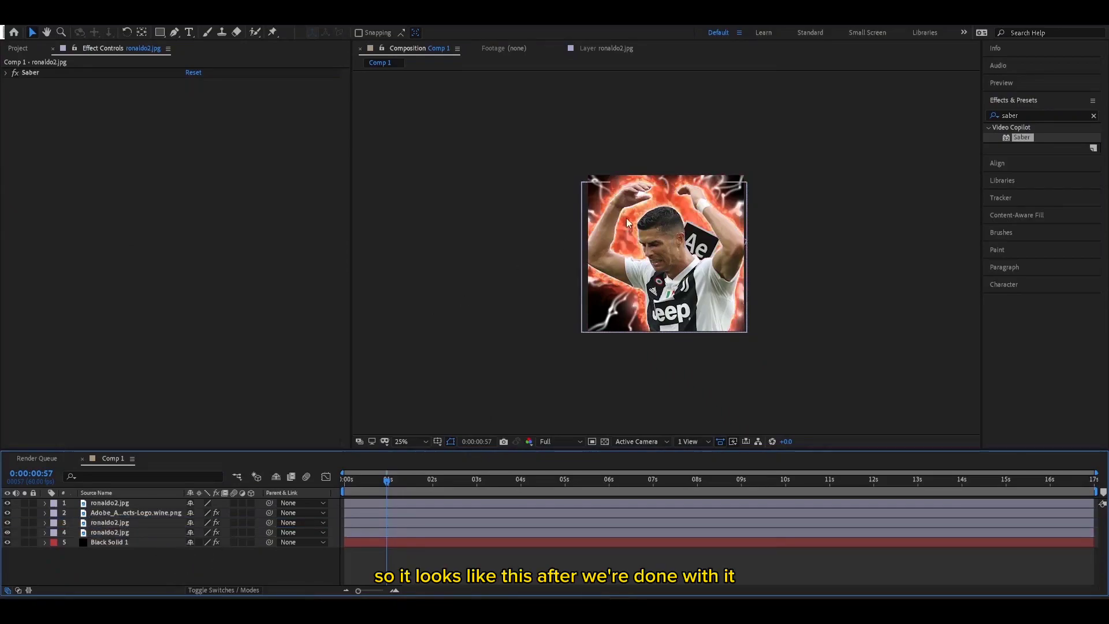
Step: Try white and then black as the Saber glow colour before closing the picker
click(7, 73)
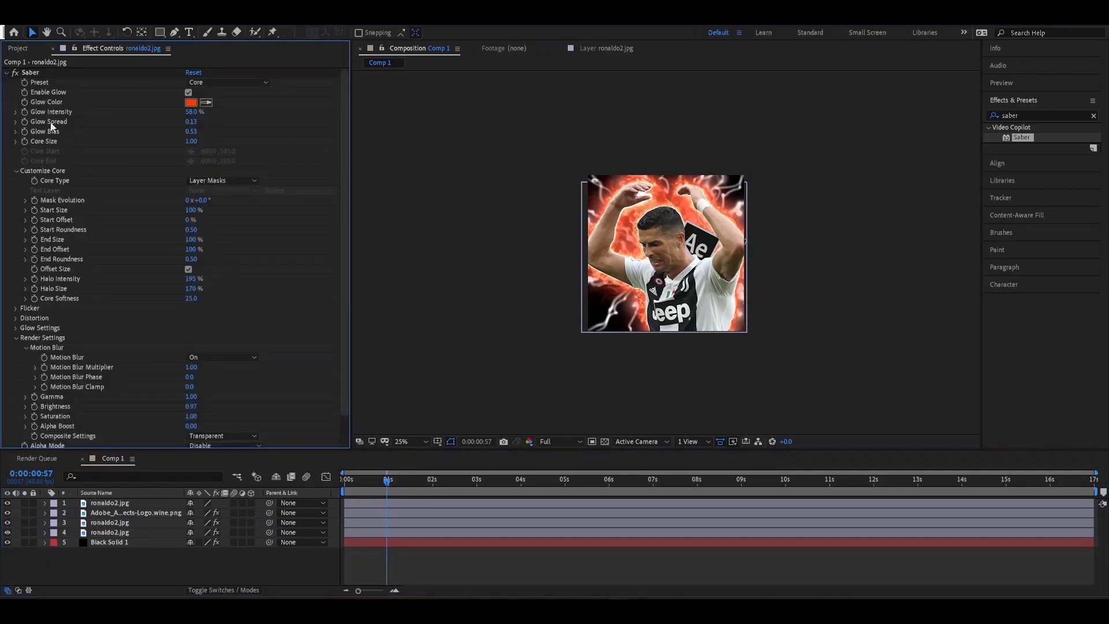
click(191, 102)
mouse_move(263, 273)
mouse_down()
mouse_move(127, 245)
mouse_move(101, 309)
mouse_move(102, 368)
mouse_up()
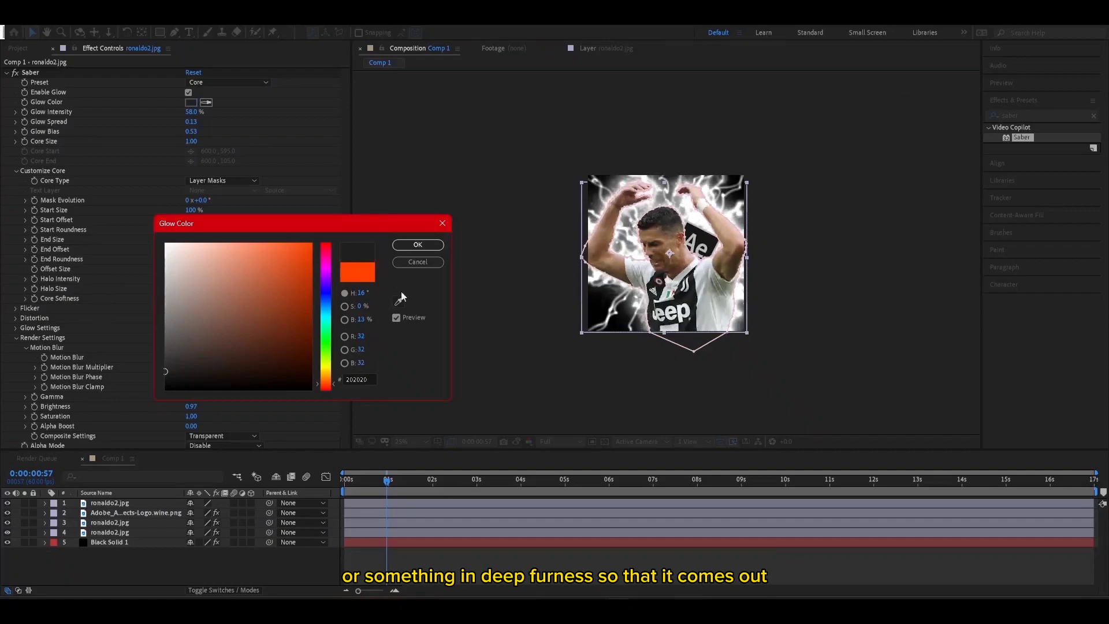
drag(214, 368, 166, 388)
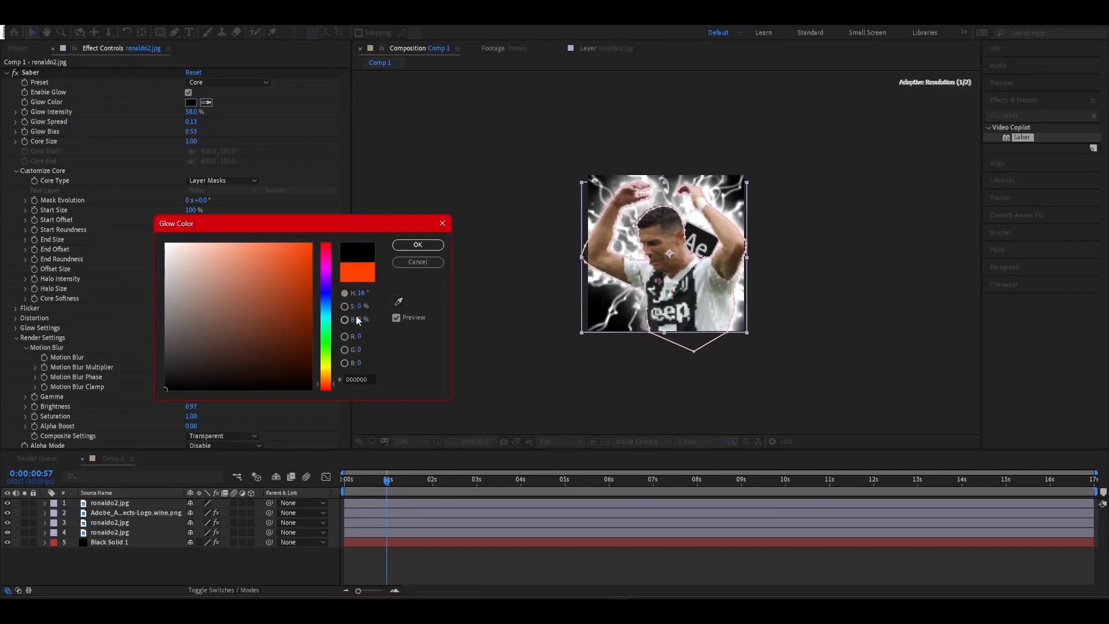
click(425, 249)
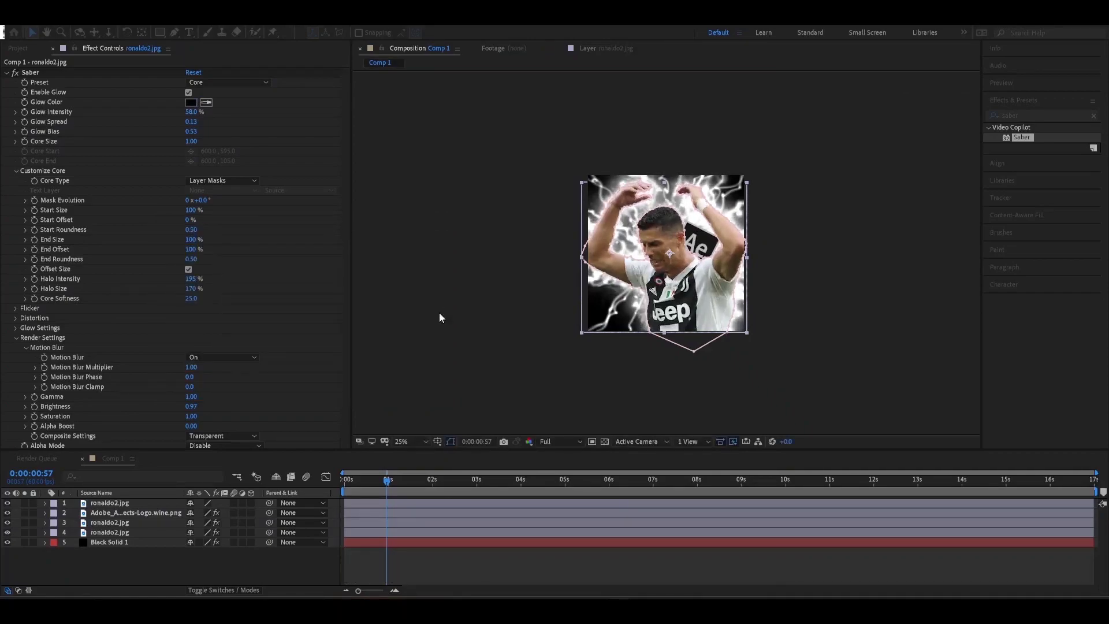
Step: Make the Saber glow colour pure bright red (FF0000) and confirm it
click(280, 574)
click(190, 107)
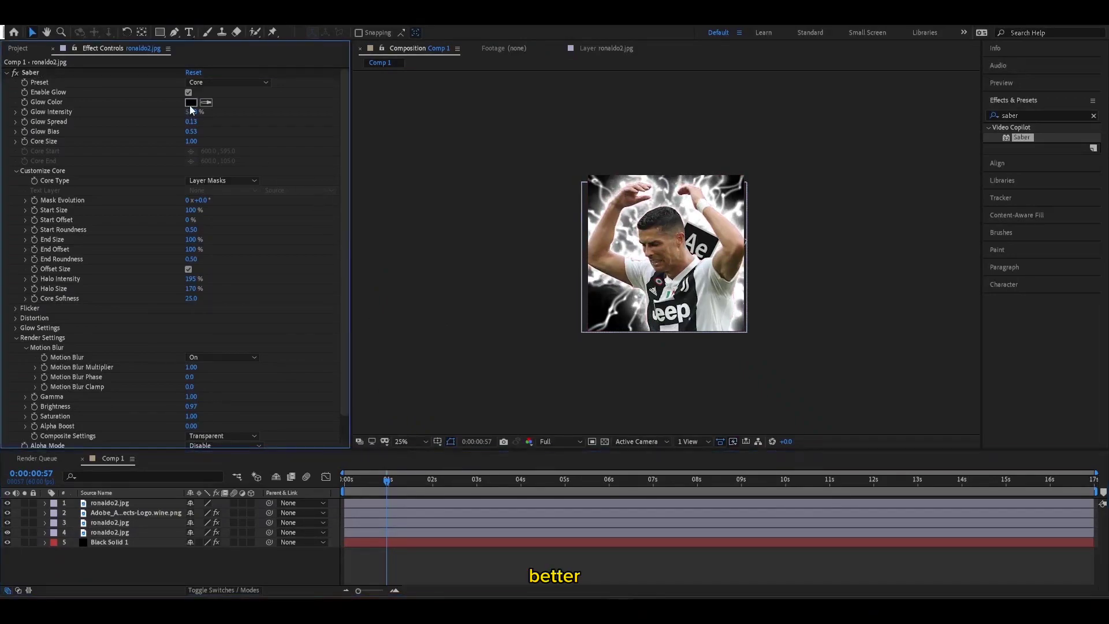
drag(167, 246, 310, 249)
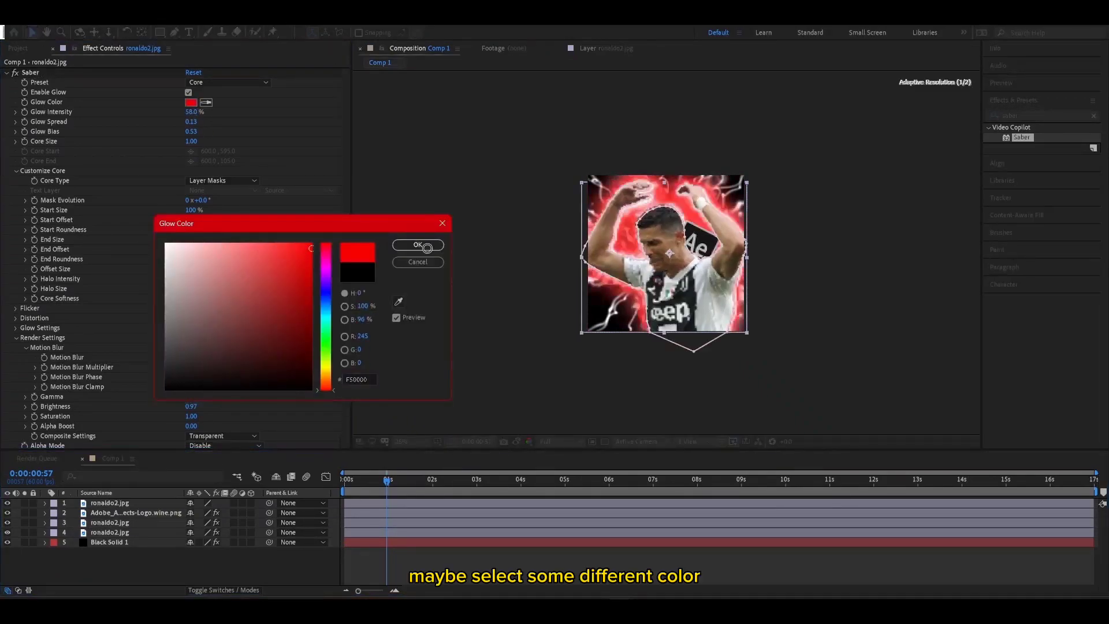
drag(427, 249, 431, 293)
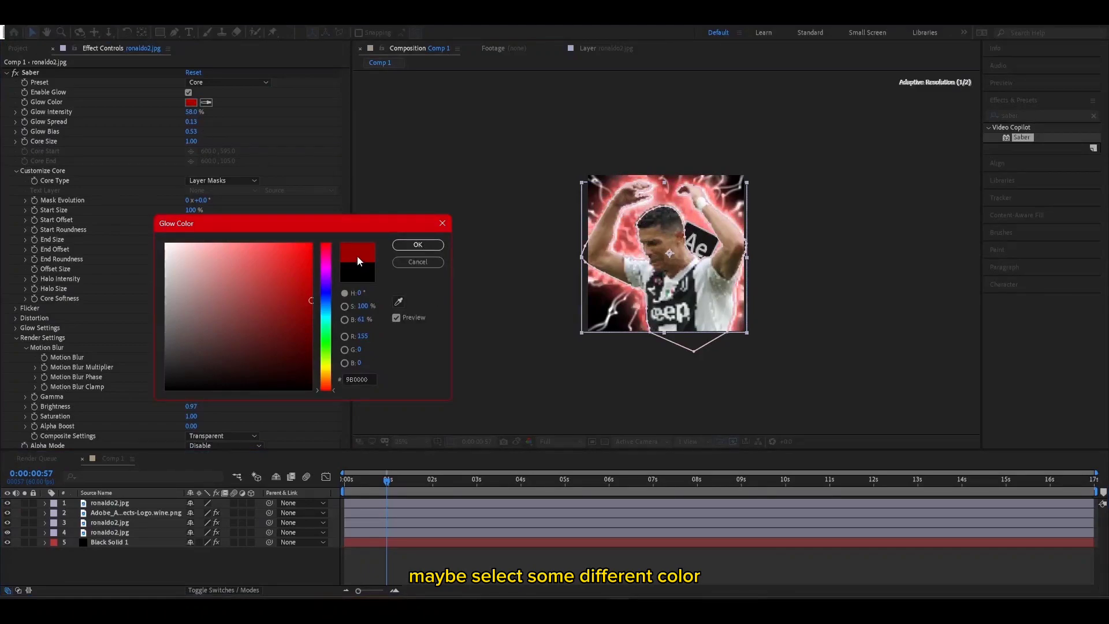
drag(297, 265, 358, 231)
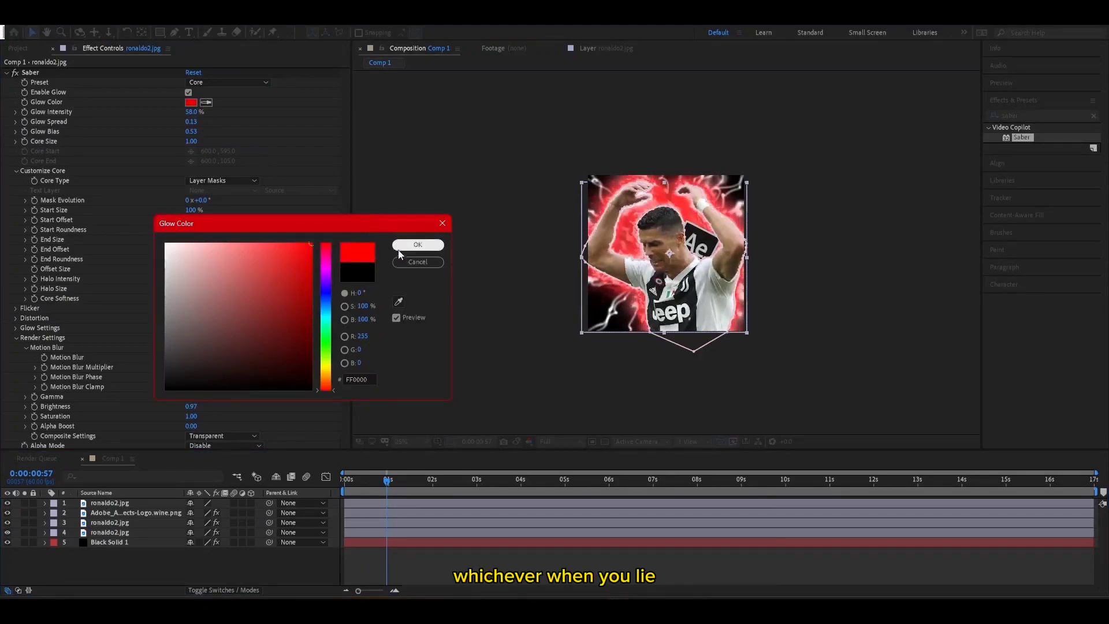
click(425, 246)
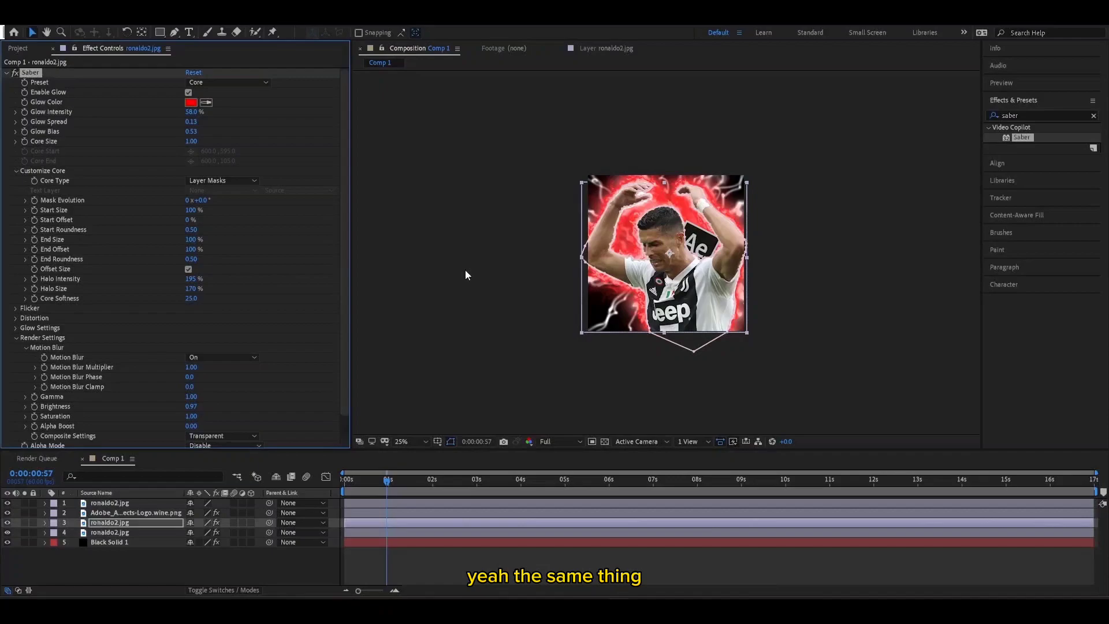
click(297, 561)
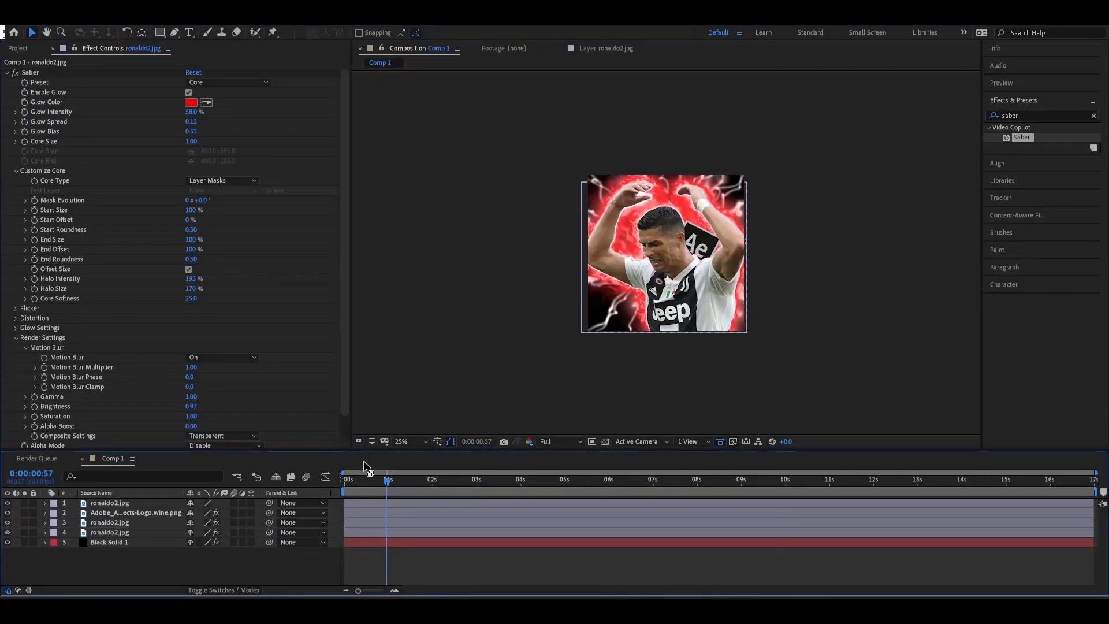
click(130, 532)
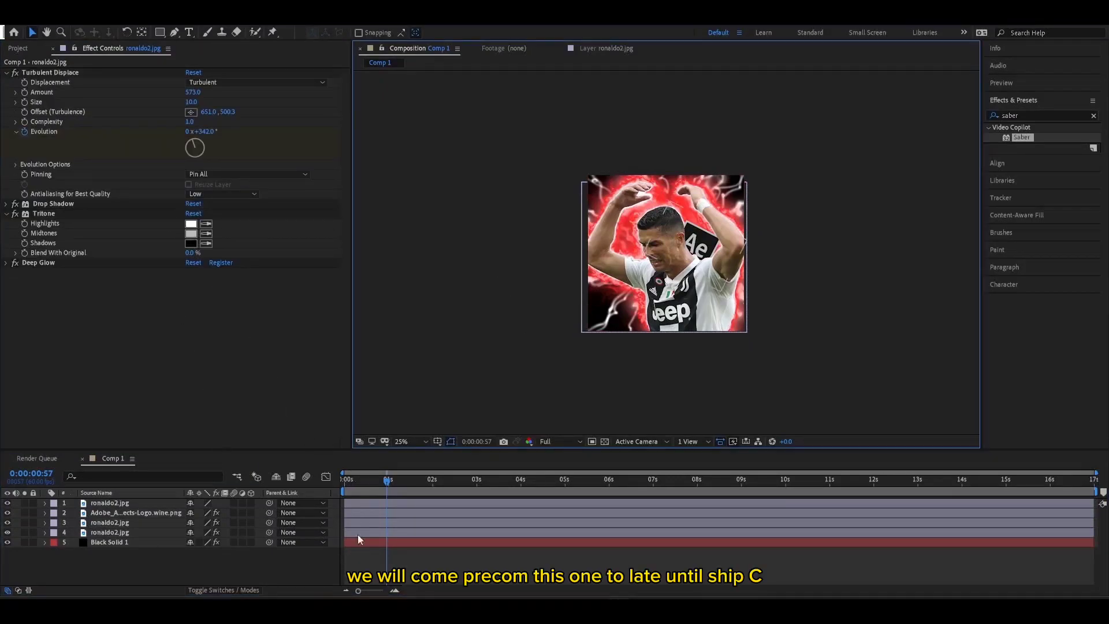
Step: Pre-compose all layers into Pre-comp 1
click(378, 544)
shift+click(366, 503)
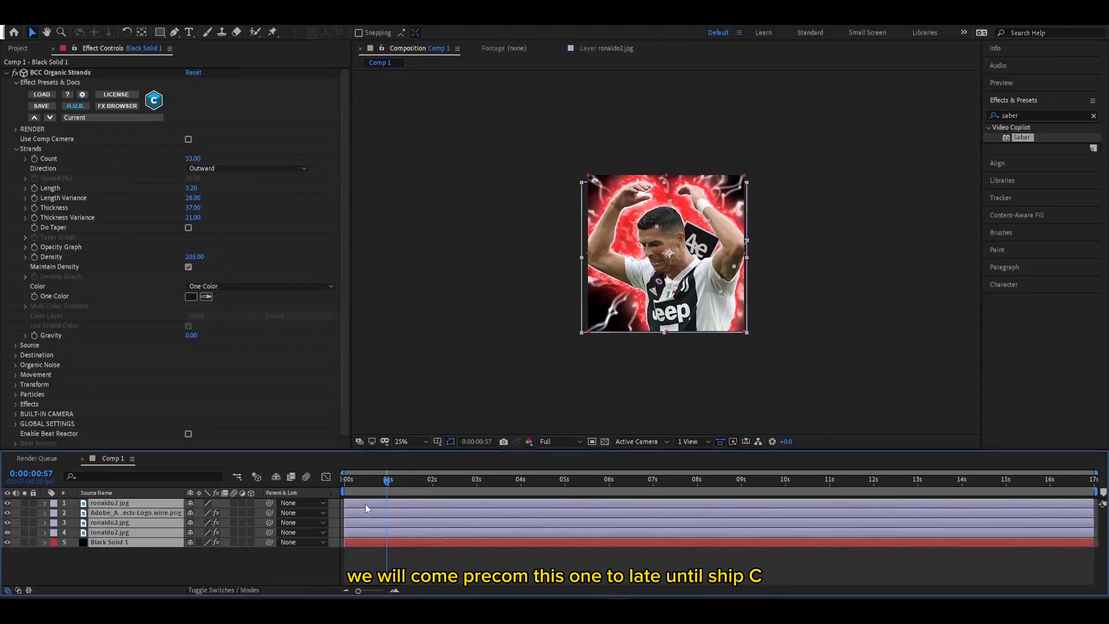
key(ctrl+shift+c)
click(596, 379)
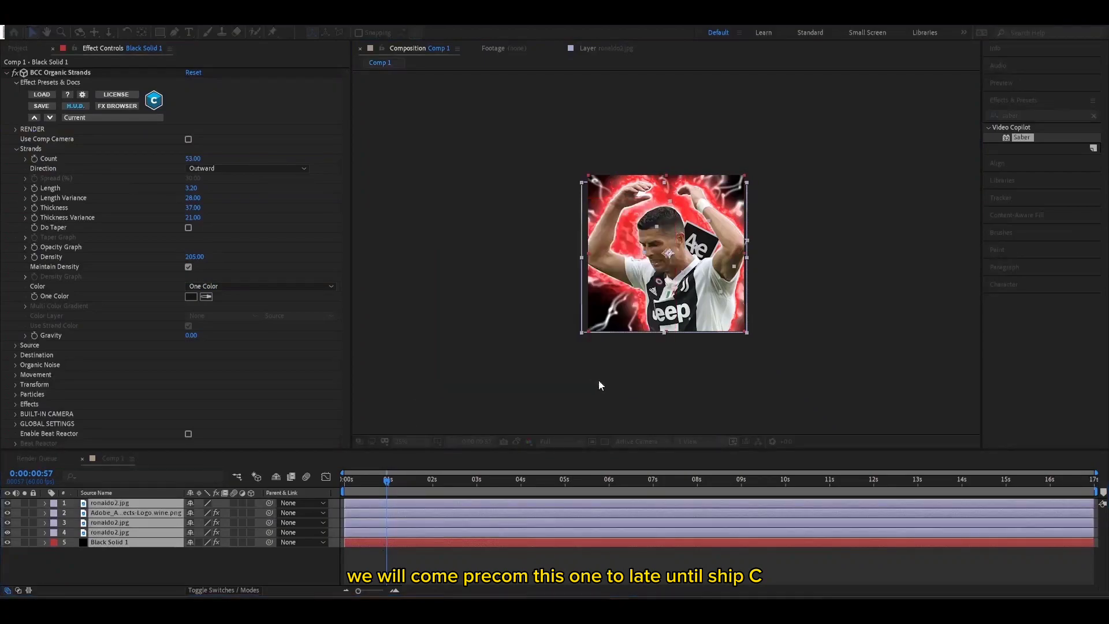
click(273, 541)
Step: Add a new adjustment layer above Pre-comp 1
right_click(273, 542)
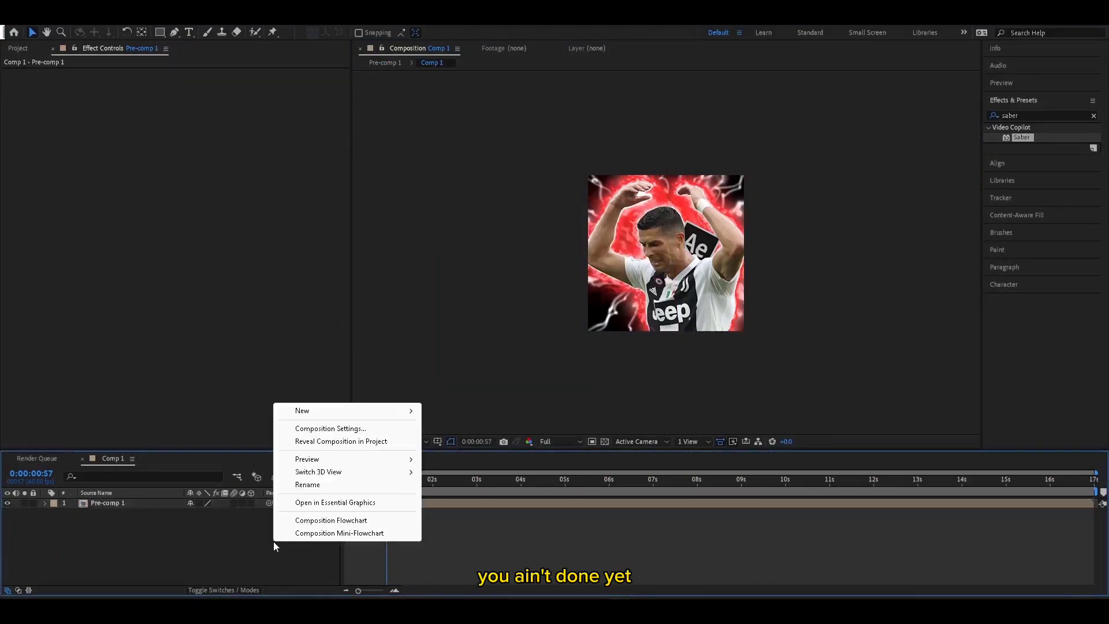
click(278, 539)
right_click(118, 556)
mouse_move(145, 420)
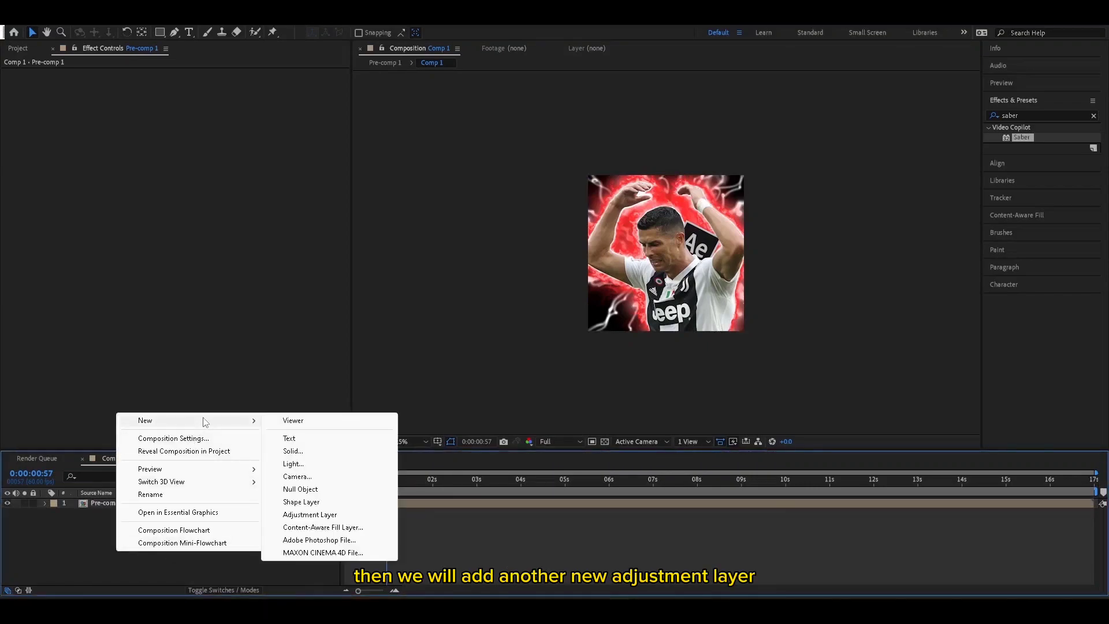
click(319, 513)
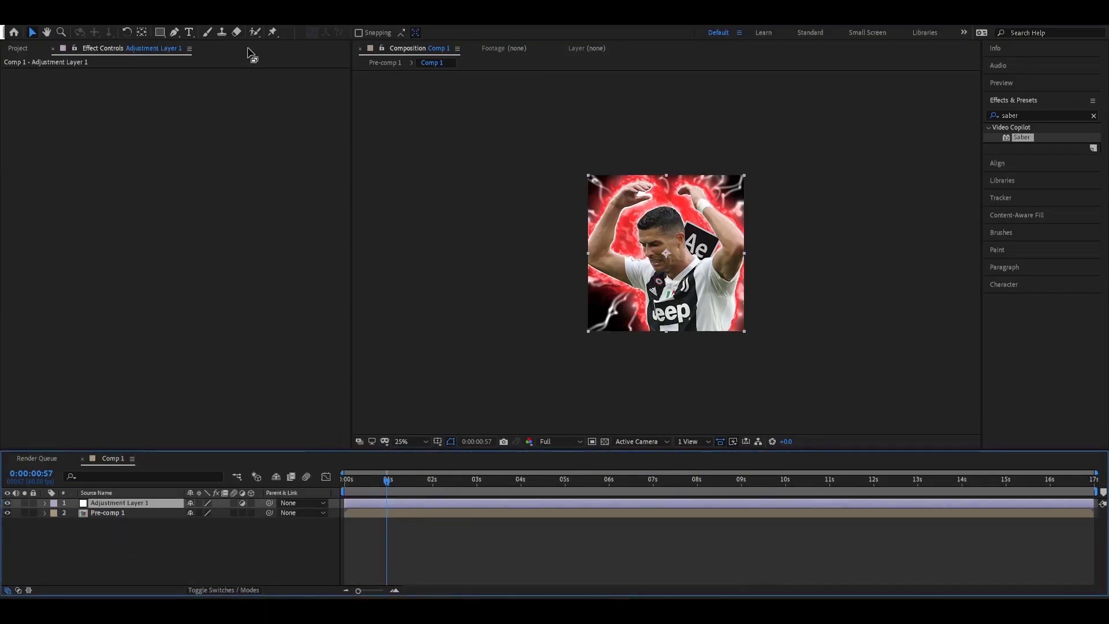
Step: Apply the CC colour-grade preset to the adjustment layer and disable S_FilmDamage 2
click(155, 12)
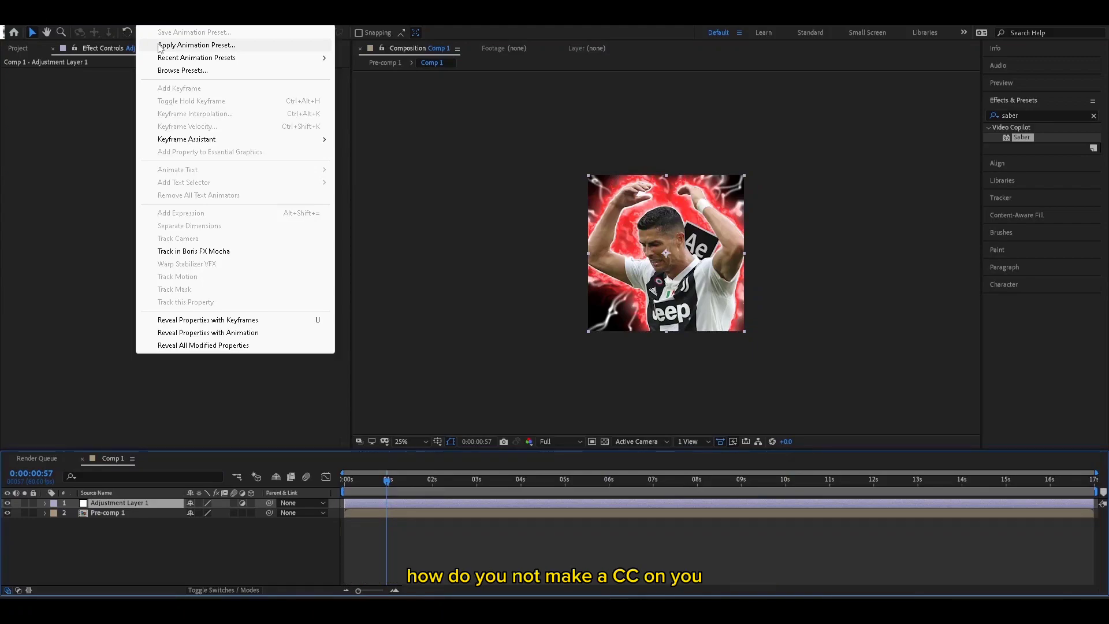
click(158, 47)
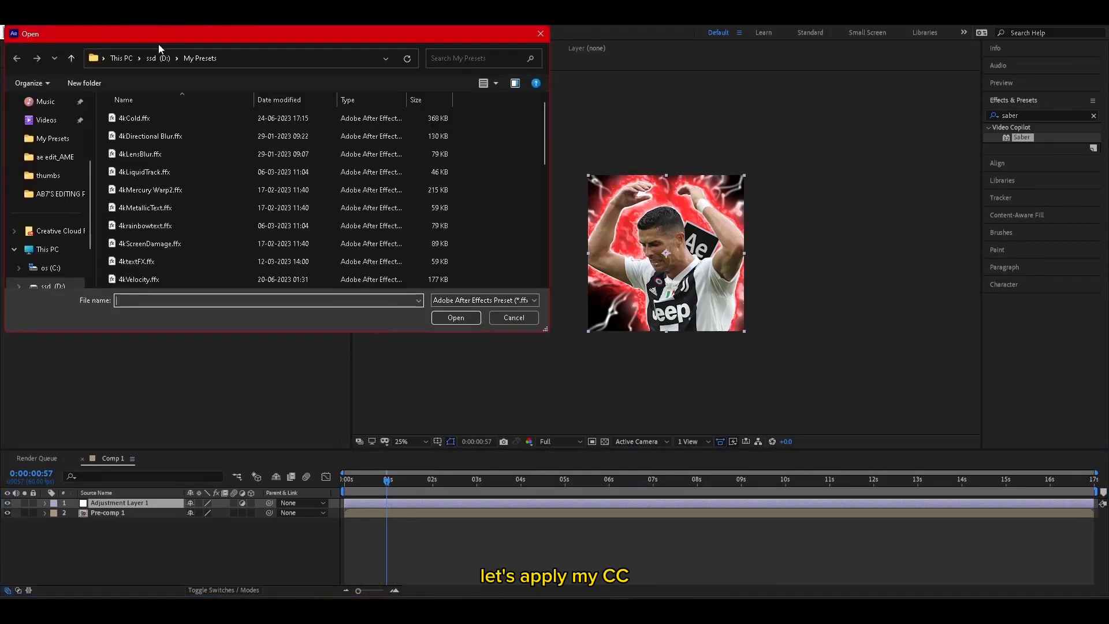
double_click(170, 212)
click(73, 255)
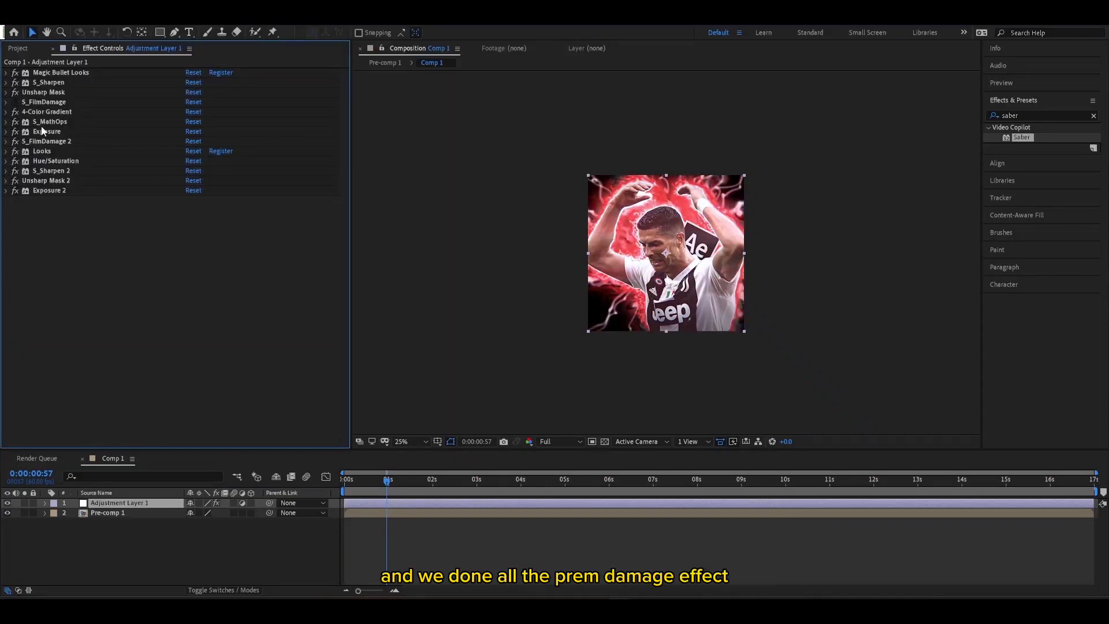
click(15, 141)
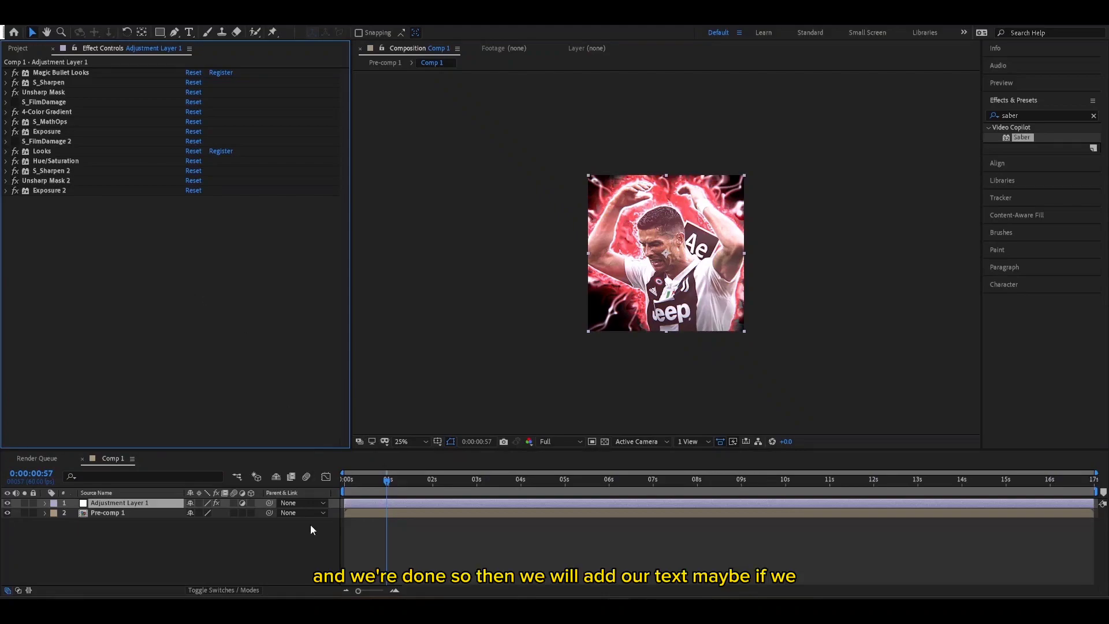
Step: Start a new text layer for the red FLEXXYCR7 title from the timeline menu
right_click(271, 540)
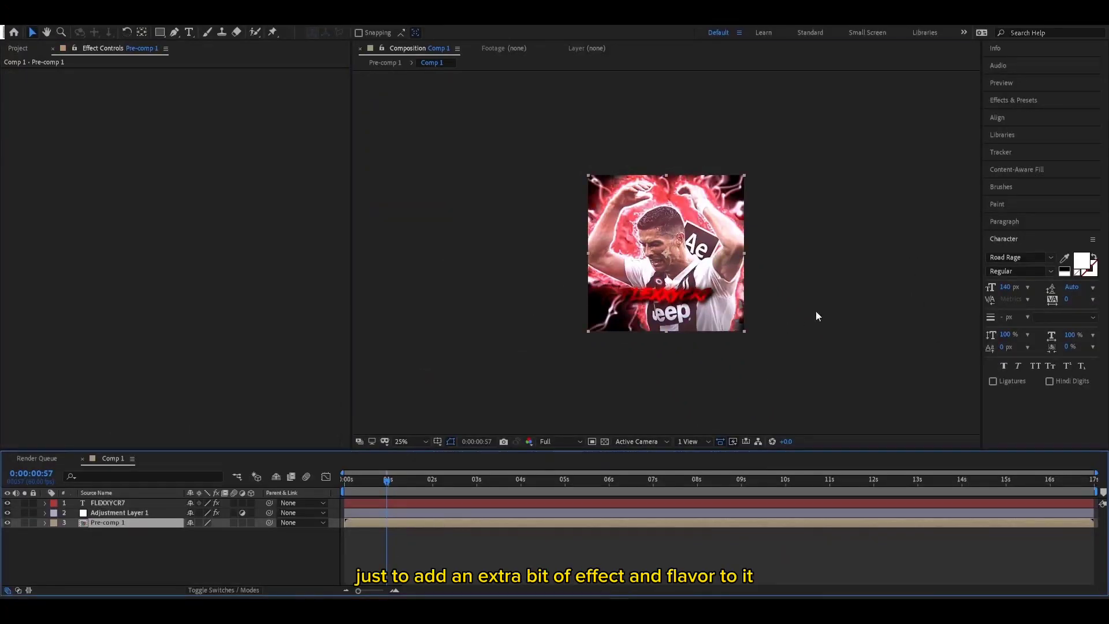
Step: Apply CC Vignette to Pre-comp 1 and raise its Amount to about 162
click(1025, 100)
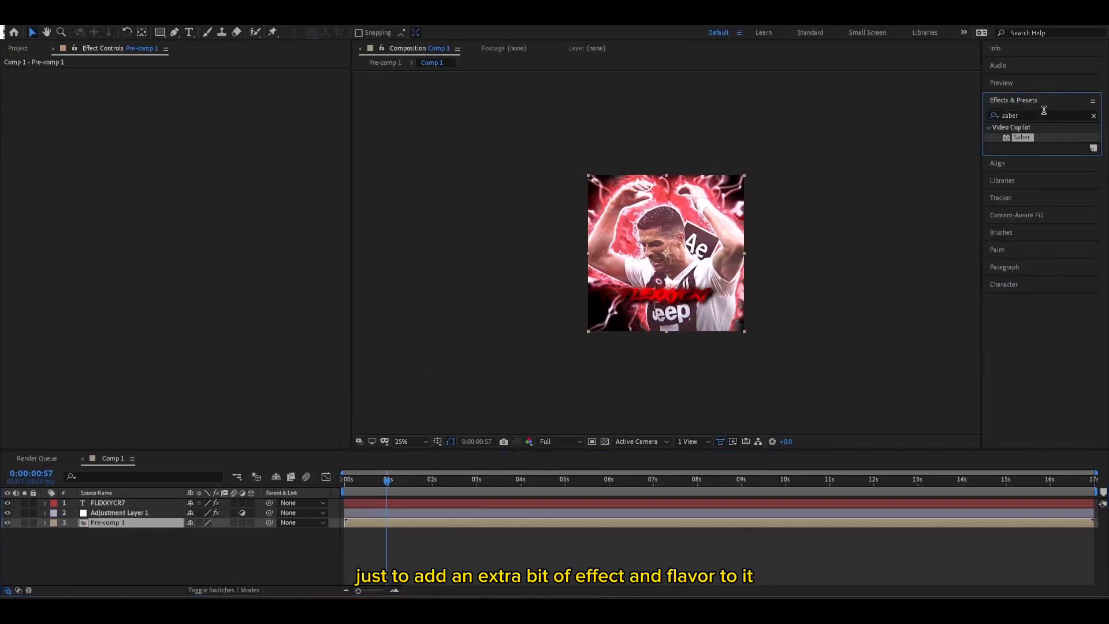
click(1093, 117)
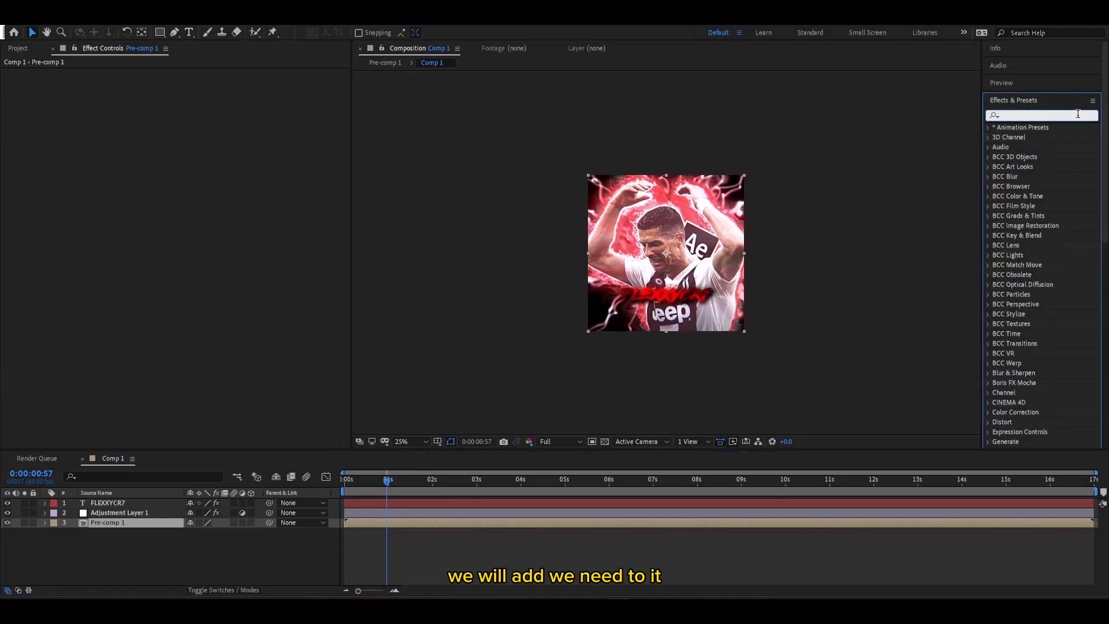
text(vigne)
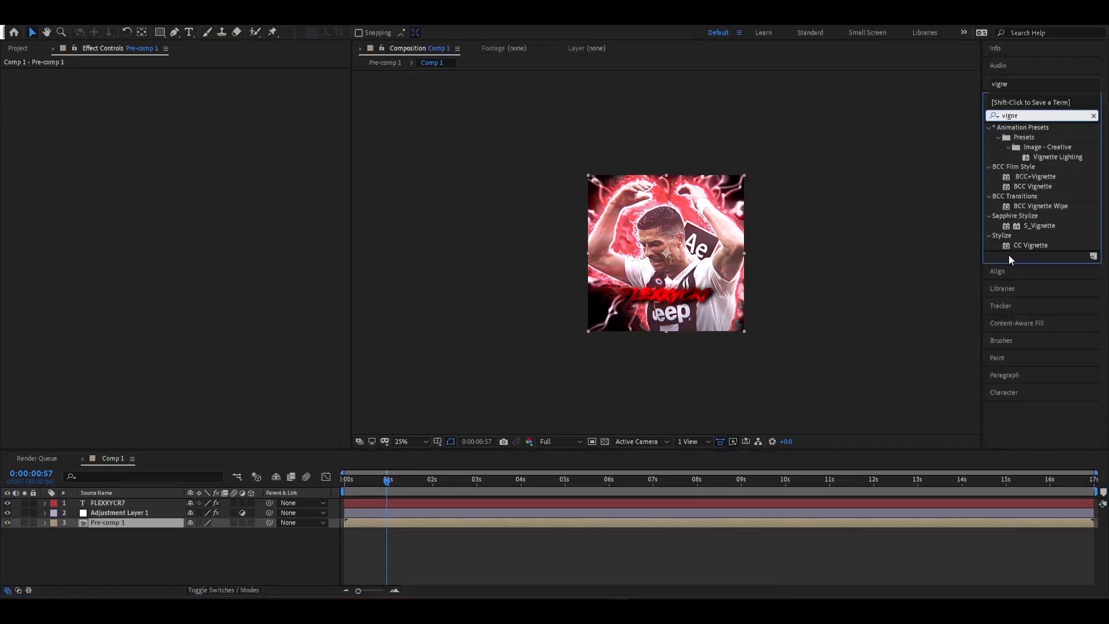
double_click(1031, 246)
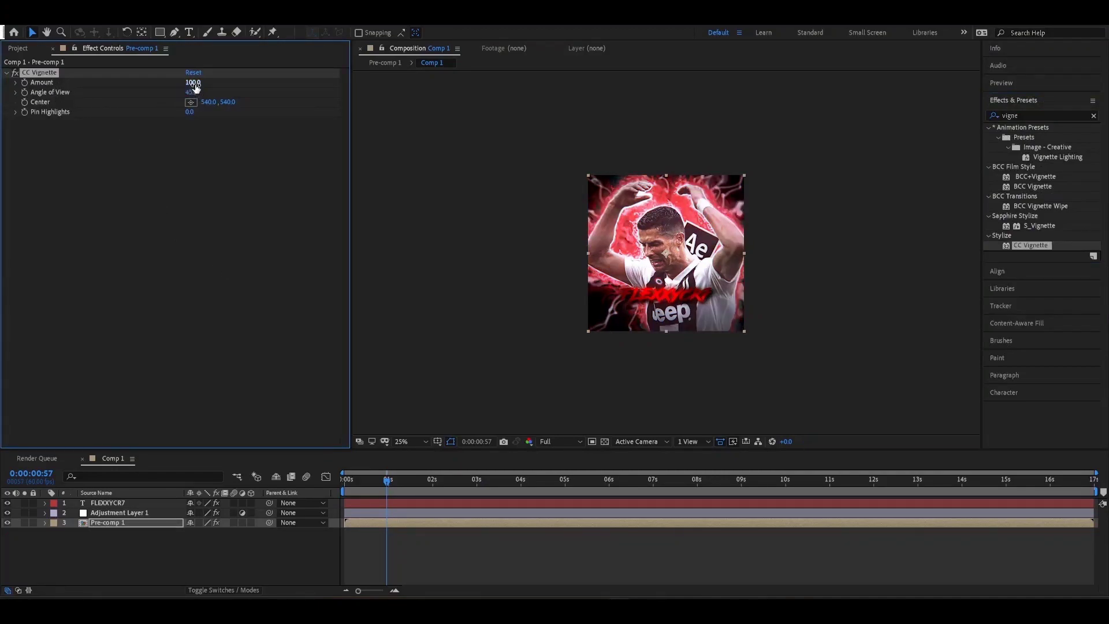
drag(192, 83, 234, 84)
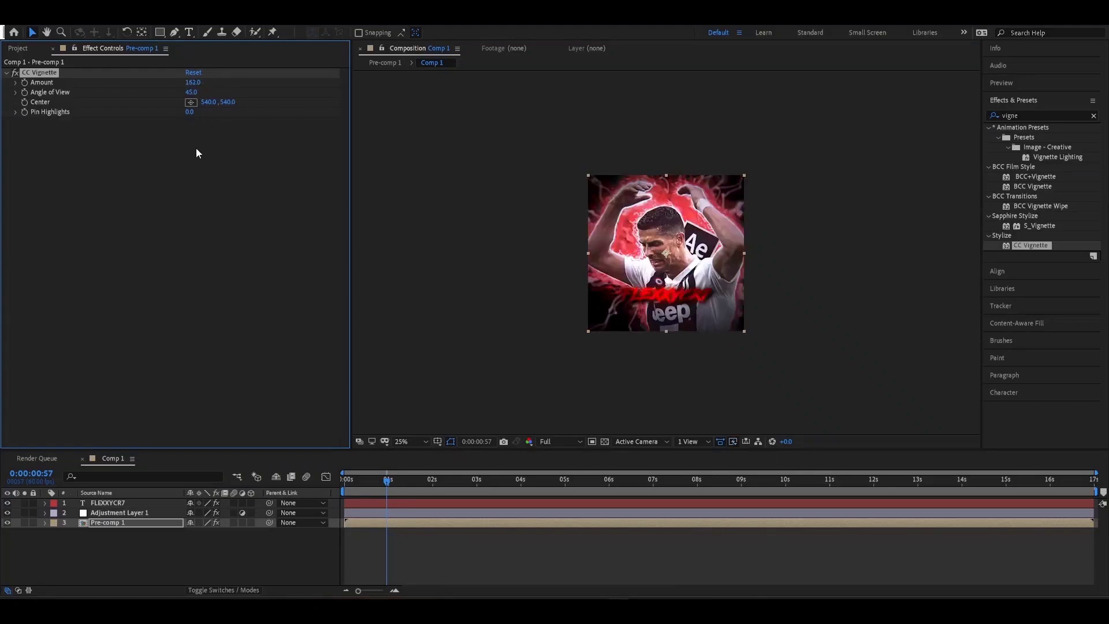
click(145, 504)
click(261, 558)
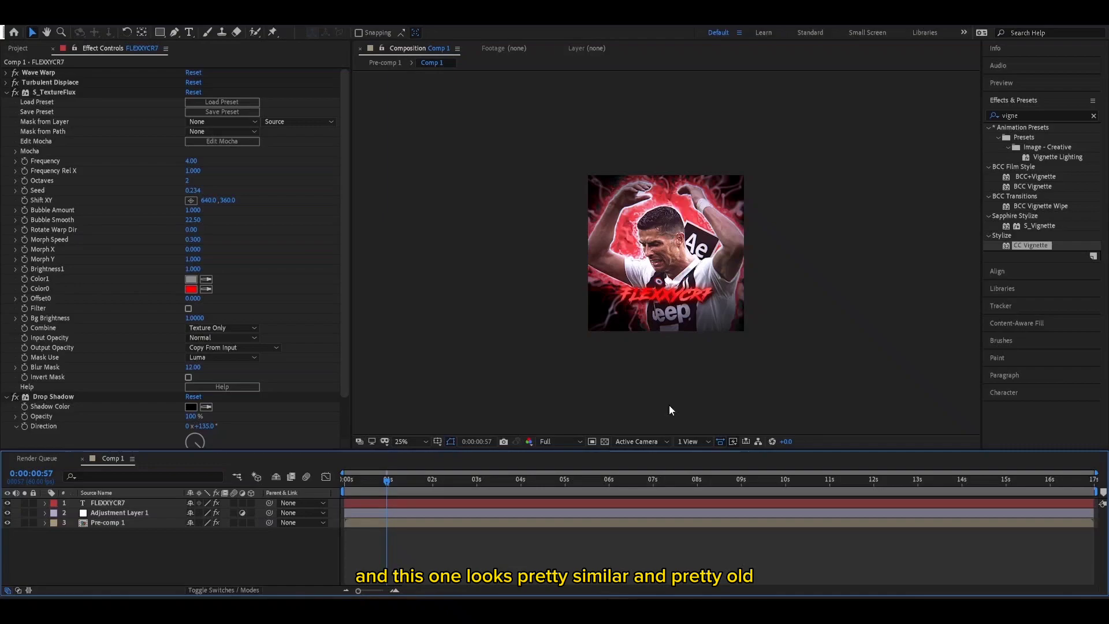
key(period)
key(period)
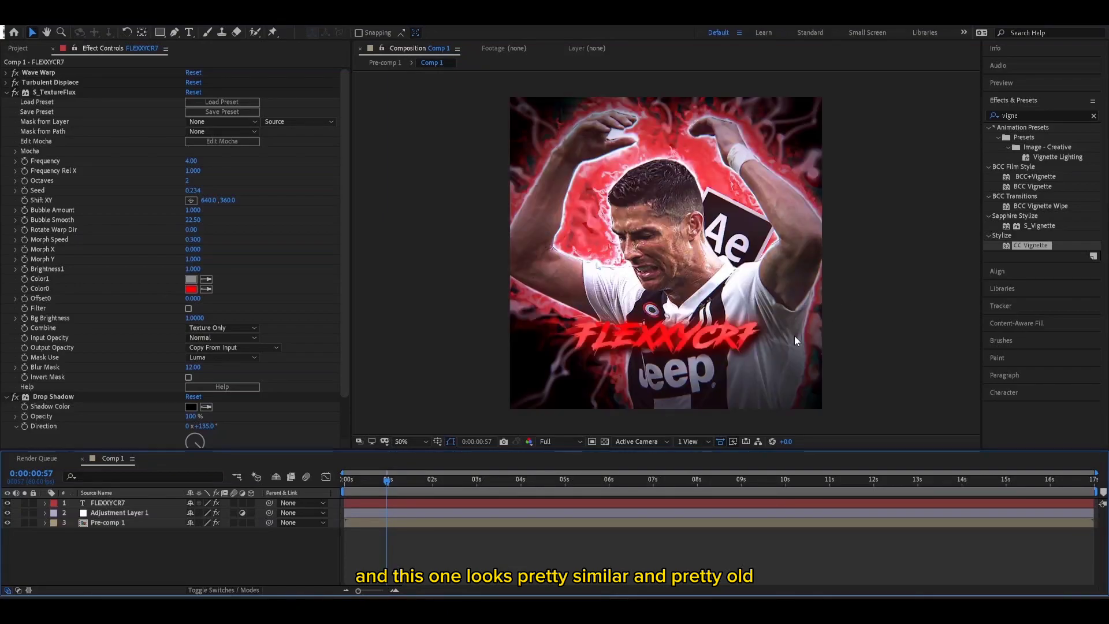
key(comma)
key(comma)
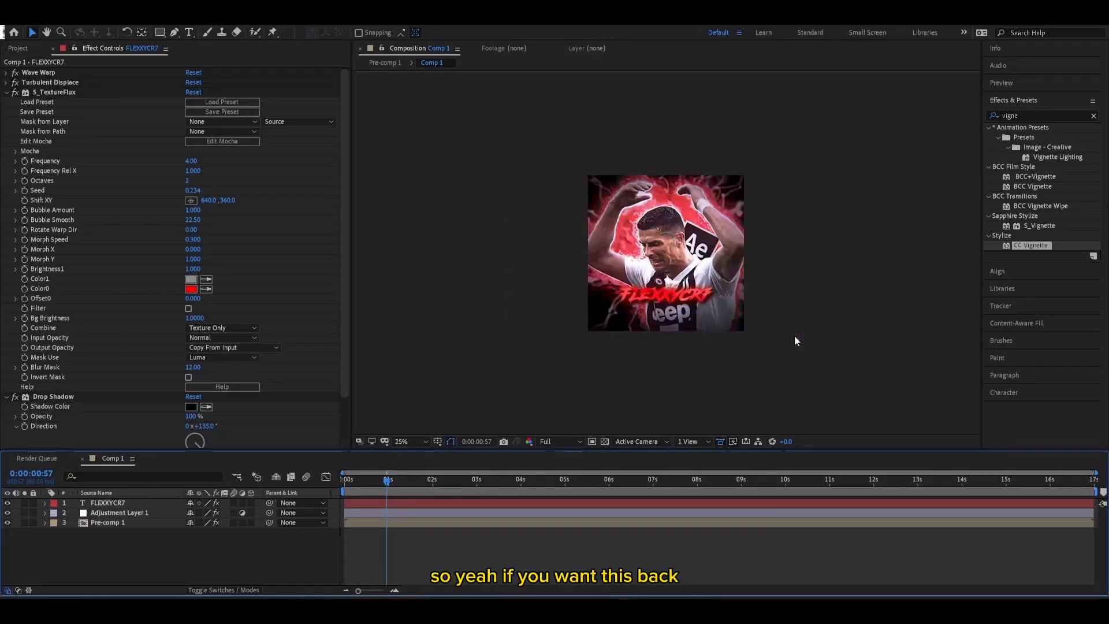